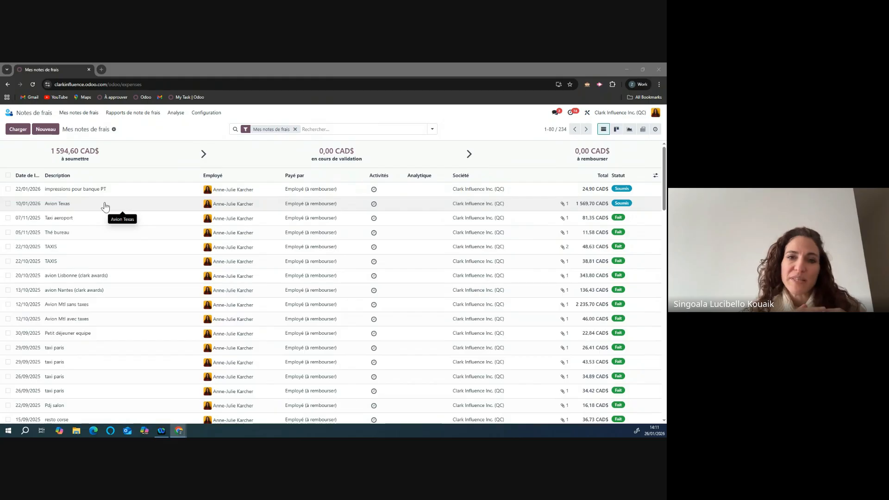
{"action": "left_click", "coordinate": [105, 207]}
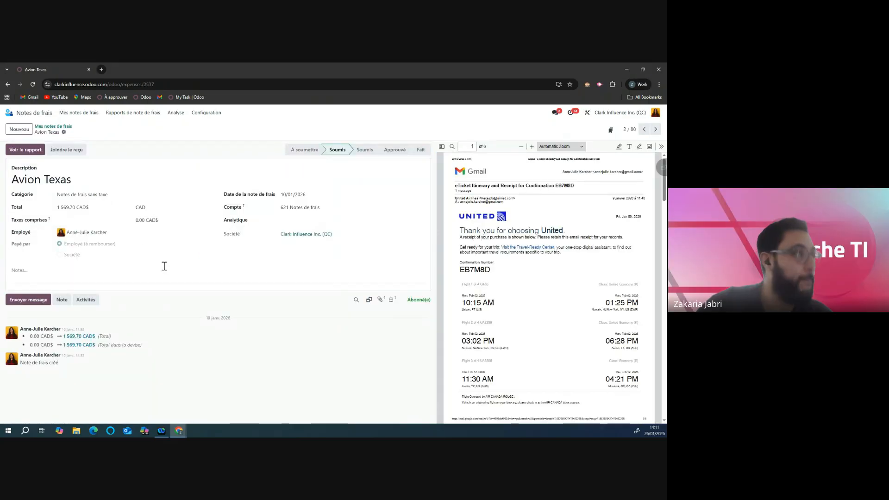
{"action": "left_click", "coordinate": [123, 116]}
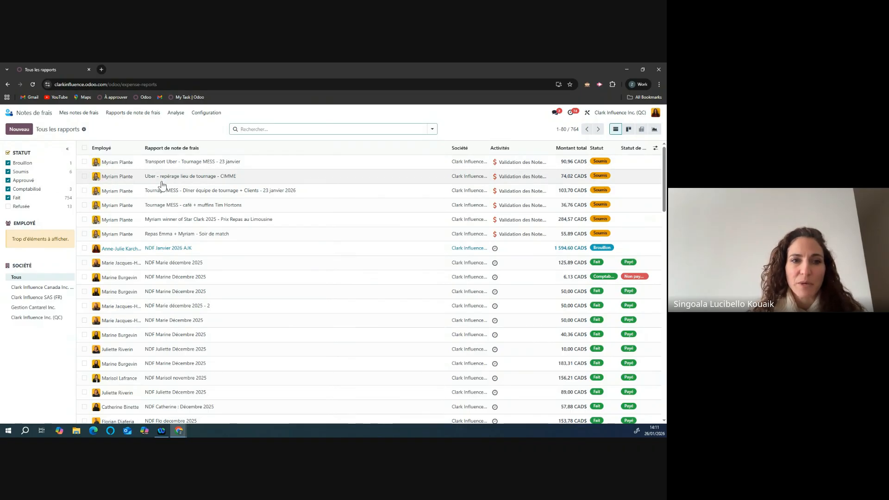
{"action": "left_click", "coordinate": [180, 219]}
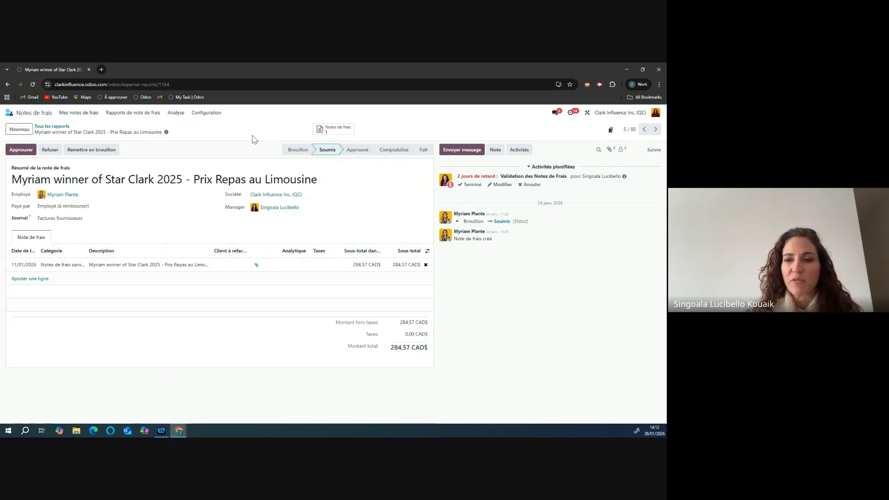
{"action": "left_click", "coordinate": [427, 250]}
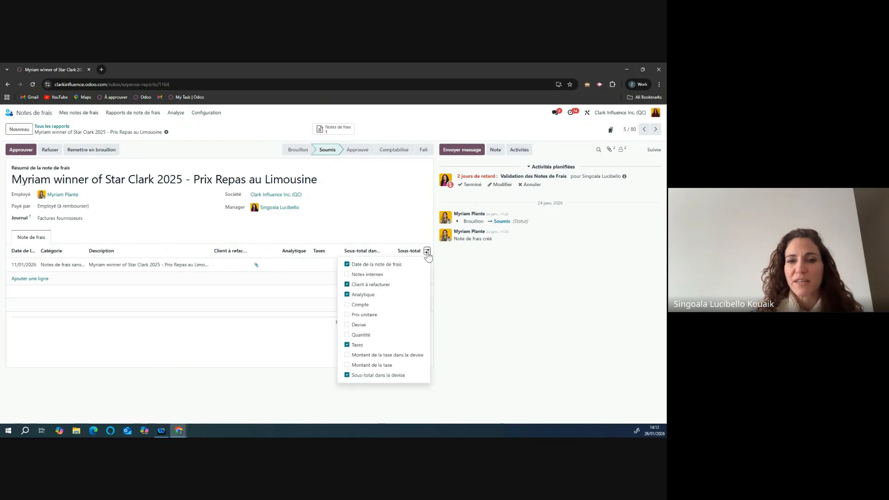
{"action": "left_click", "coordinate": [237, 130]}
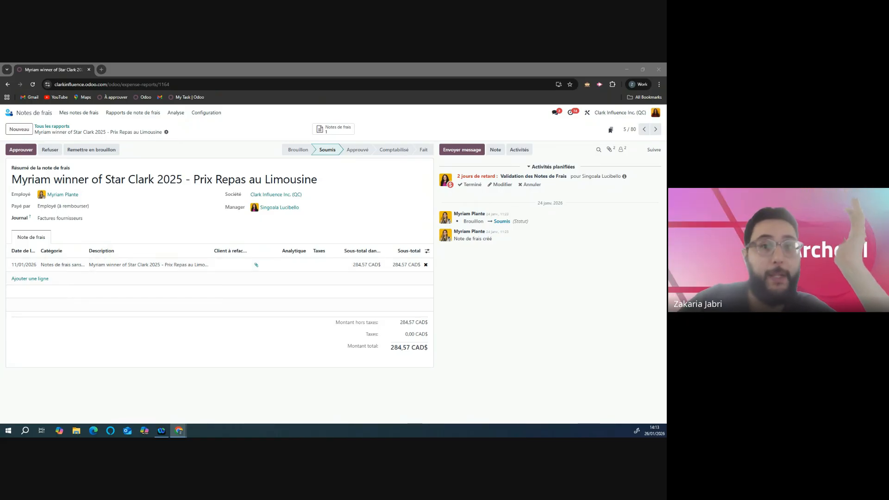
Switch to the test database and open the submitted expense report =TEST 1 from the Notes de frais reports.
{"action": "left_click_drag", "start_coordinate": [360, 109], "coordinate": [317, 72]}
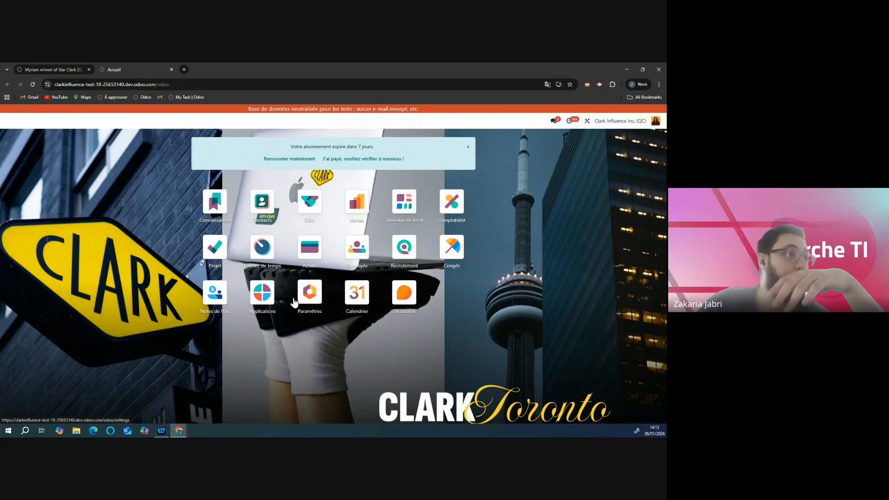
{"action": "left_click", "coordinate": [223, 295]}
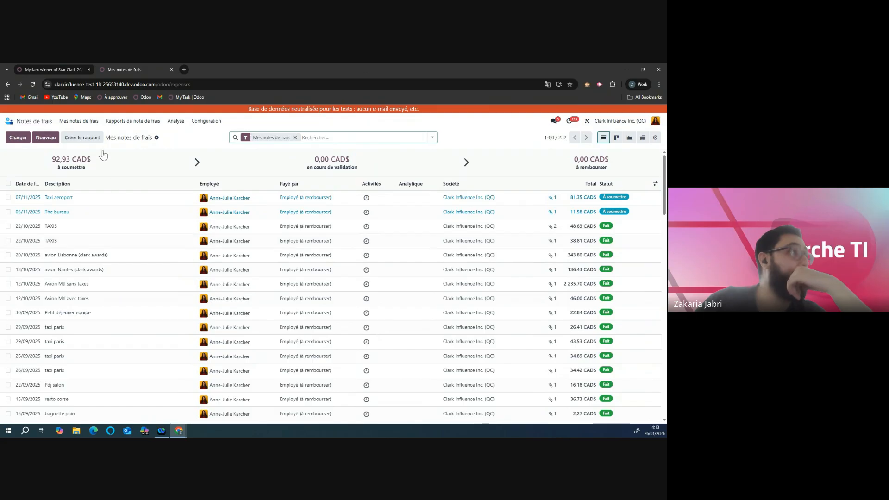
{"action": "left_click", "coordinate": [131, 123]}
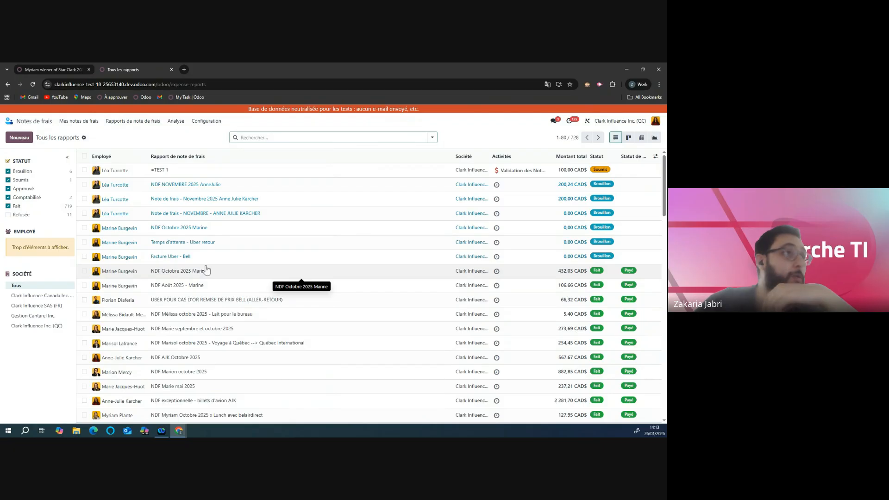
{"action": "left_click", "coordinate": [190, 176]}
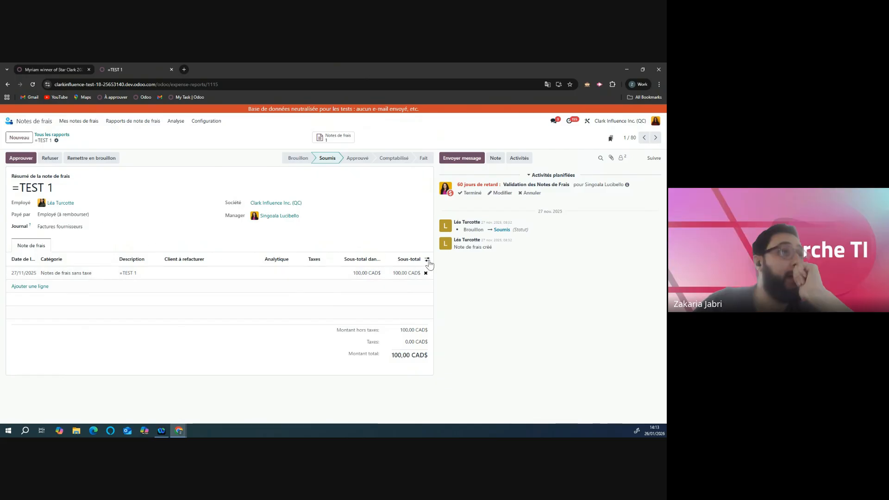
Show the Compte, Prix unitaire and Montant de la taxe columns in the report's expense lines.
{"action": "left_click", "coordinate": [427, 260]}
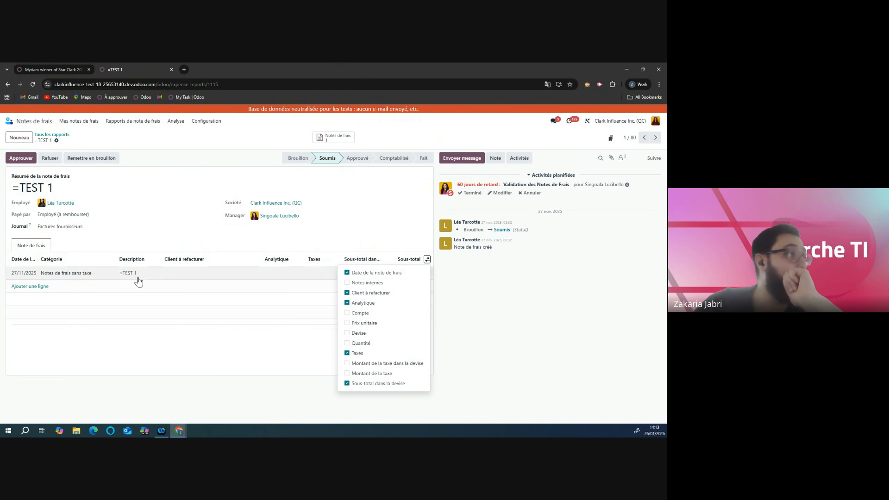
{"action": "left_click", "coordinate": [347, 314]}
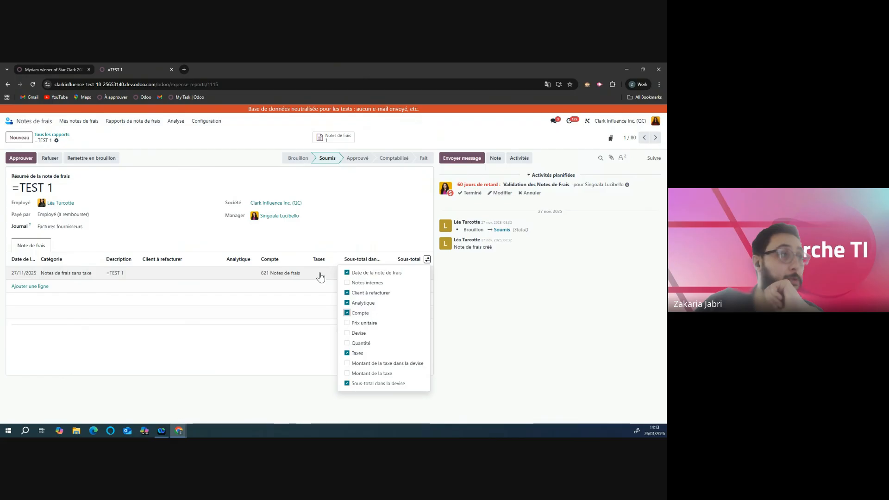
{"action": "left_click", "coordinate": [347, 324]}
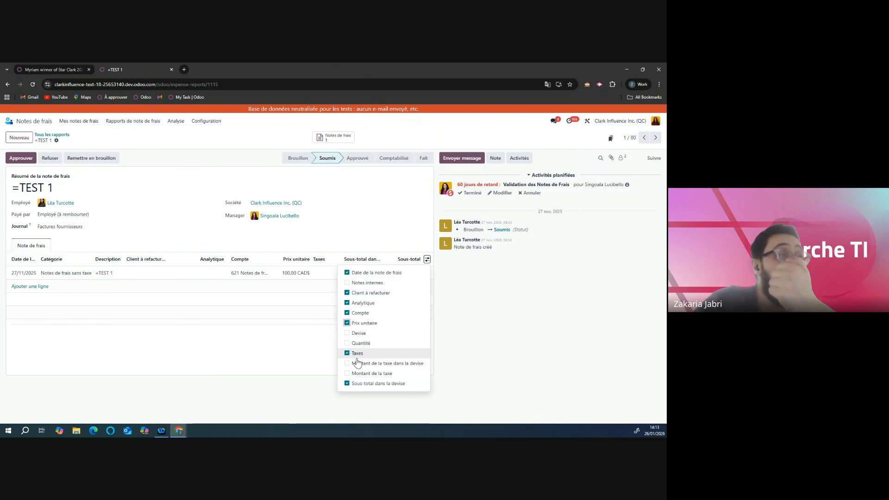
{"action": "left_click", "coordinate": [346, 375]}
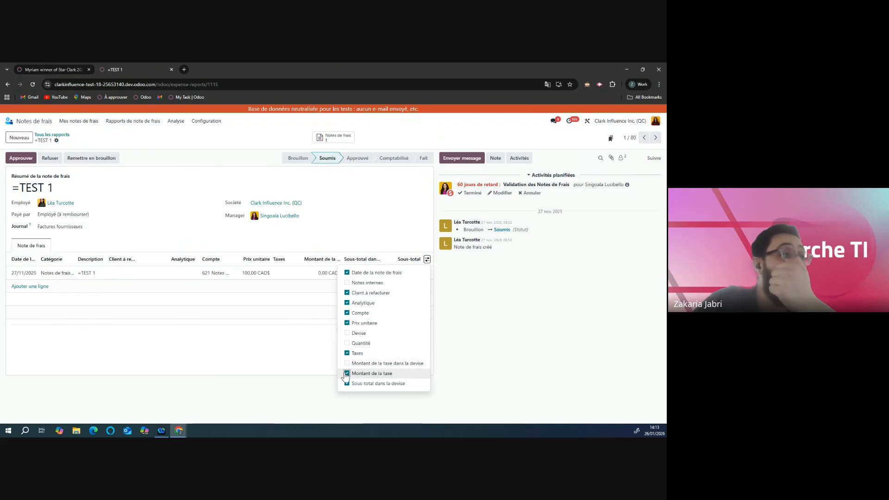
{"action": "left_click", "coordinate": [484, 308]}
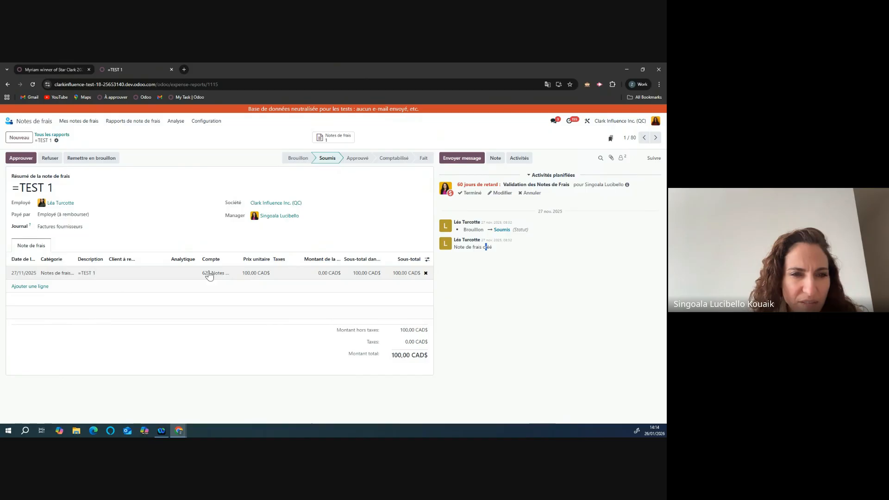
Check whether the account on the =TEST 1 line and the report's journal can be edited.
{"action": "left_click", "coordinate": [287, 277]}
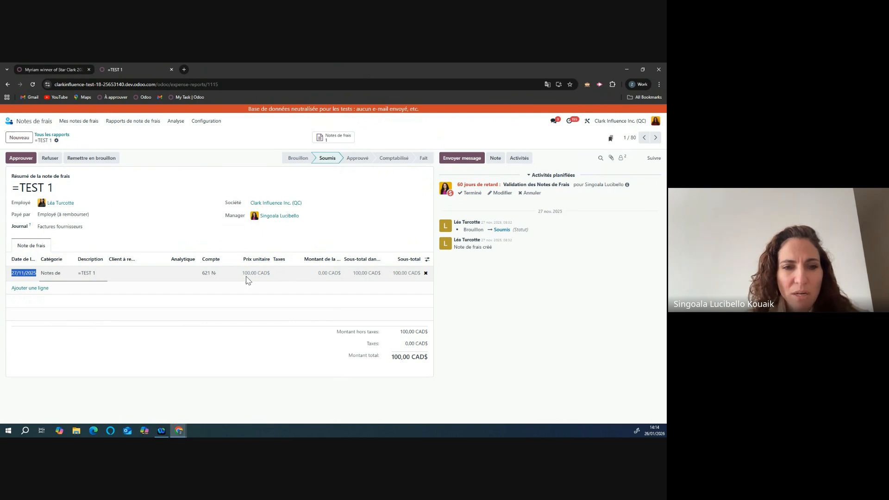
{"action": "left_click", "coordinate": [212, 273]}
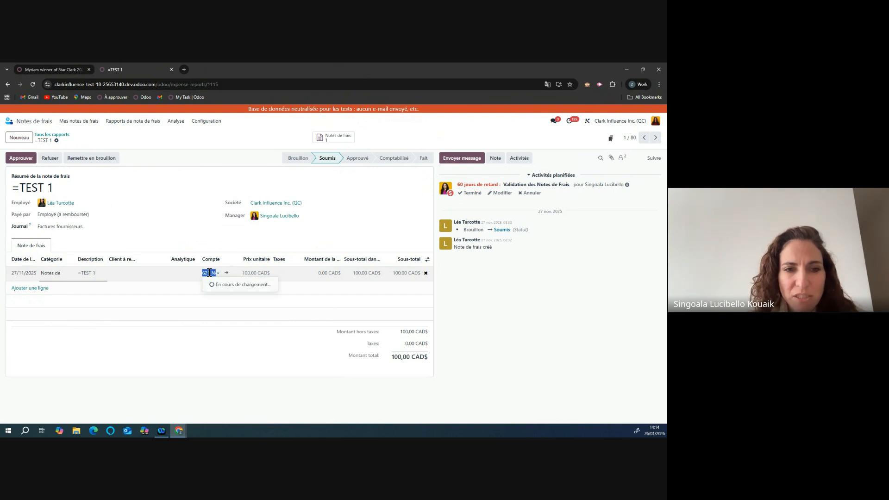
{"action": "left_click", "coordinate": [213, 227]}
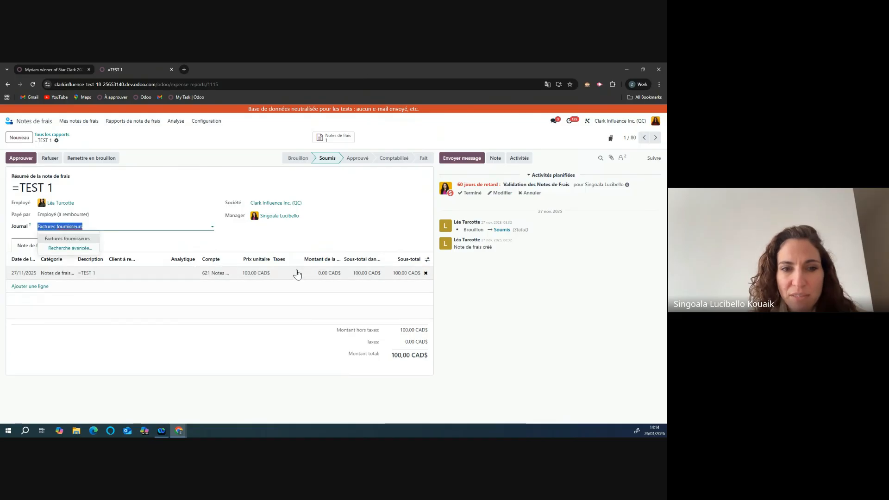
{"action": "left_click", "coordinate": [253, 241]}
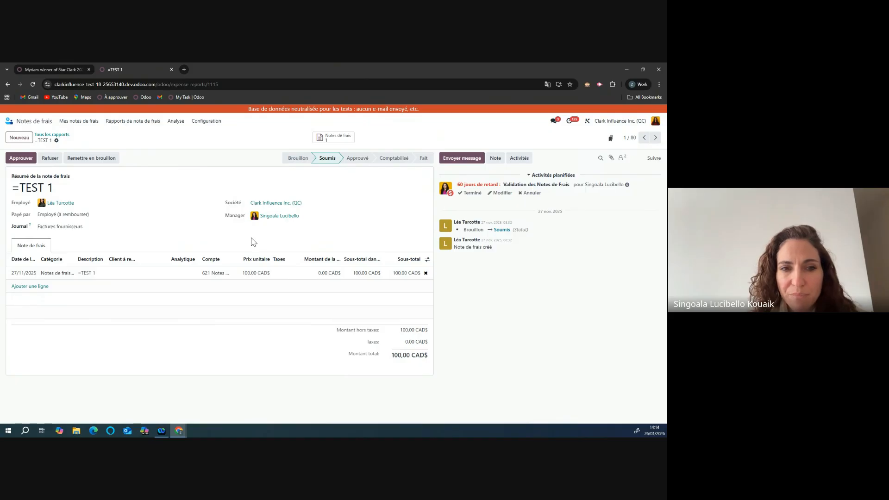
Leave the report and open the Taxi aeroport expense from Mes notes de frais.
{"action": "left_click", "coordinate": [51, 134]}
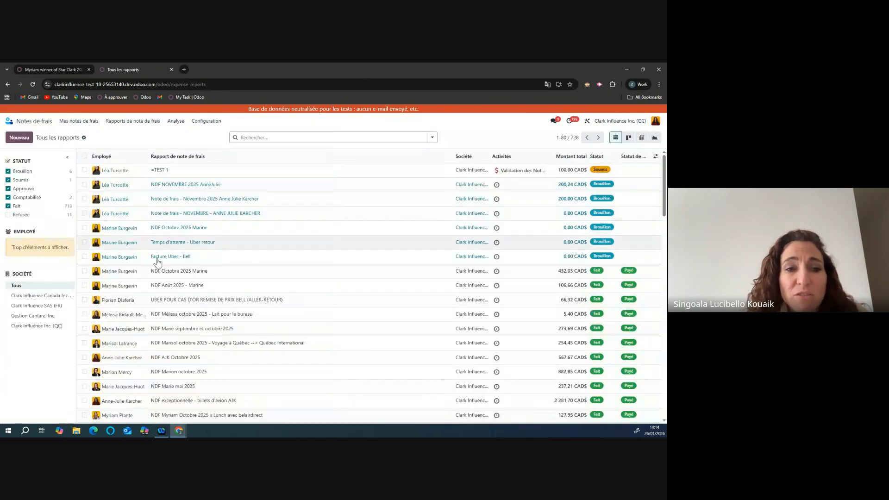
{"action": "left_click", "coordinate": [79, 121]}
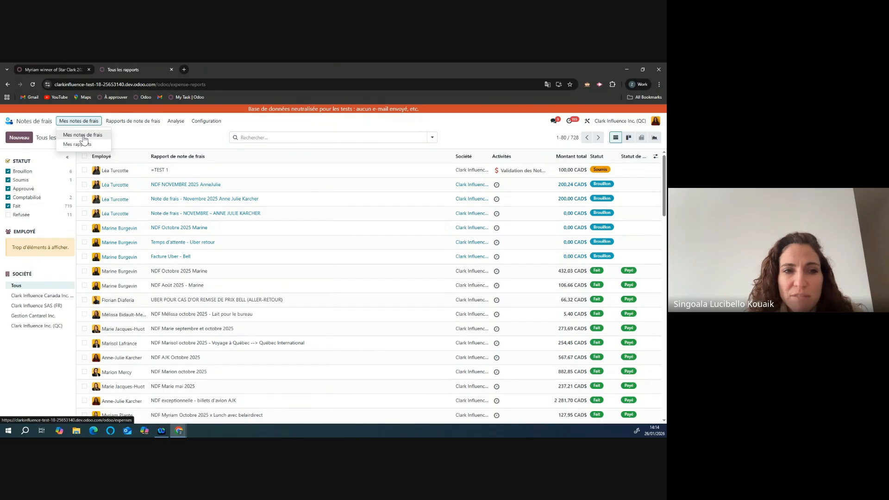
{"action": "left_click", "coordinate": [83, 135]}
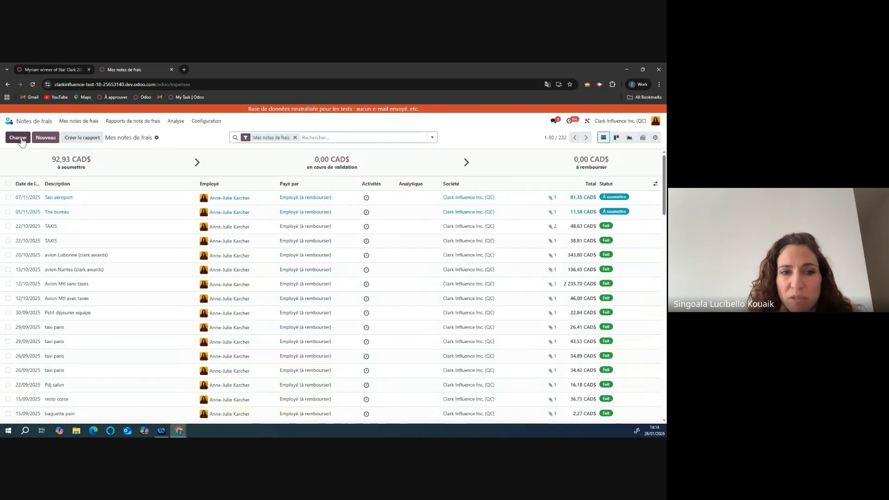
{"action": "left_click", "coordinate": [120, 198]}
Set the included taxes of the Taxi aeroport expense to TPS + TVQ achats and create its report.
{"action": "left_click", "coordinate": [70, 229]}
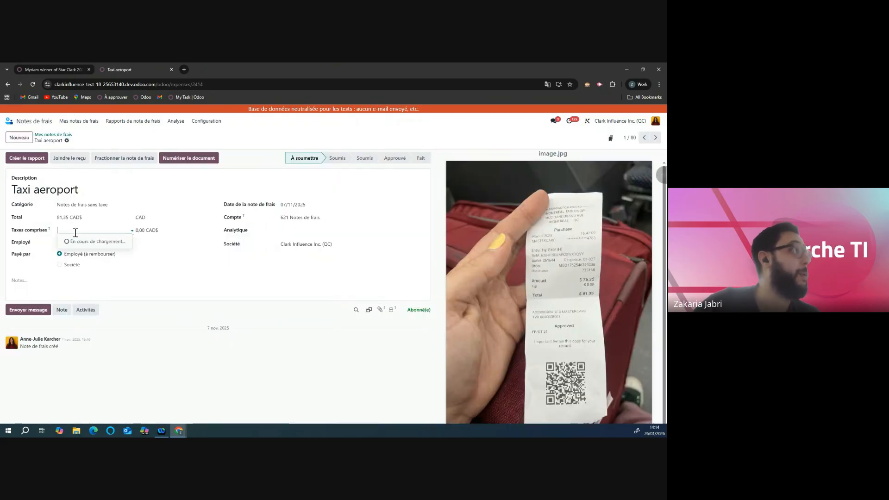
{"action": "left_click", "coordinate": [89, 242]}
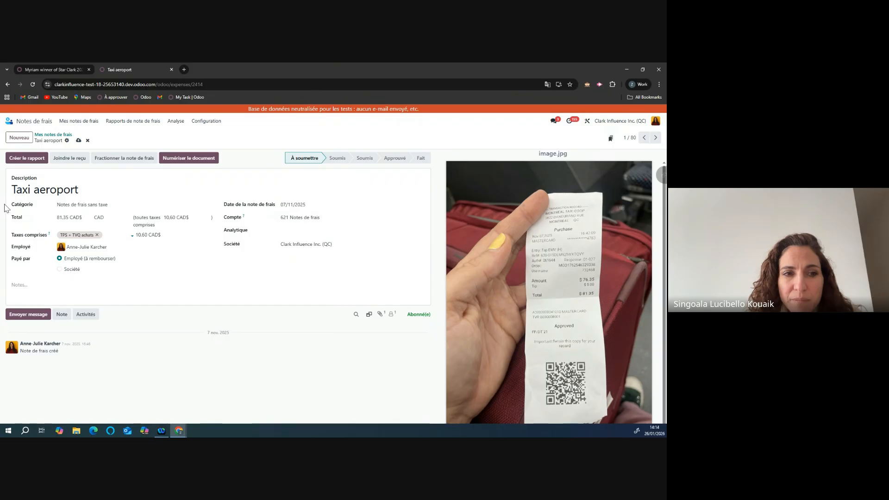
{"action": "left_click", "coordinate": [29, 158]}
Try to edit the taxes and the account directly on the Taxi aeroport line of the report.
{"action": "left_click", "coordinate": [258, 274]}
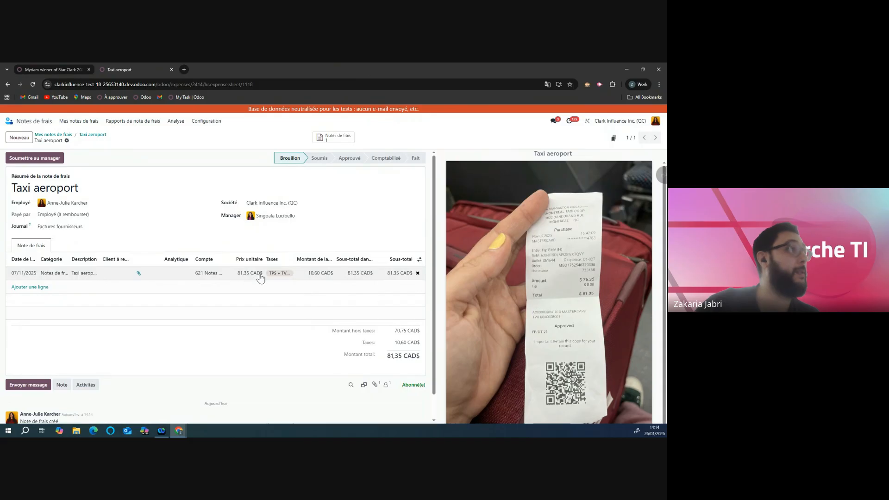
{"action": "left_click", "coordinate": [287, 275]}
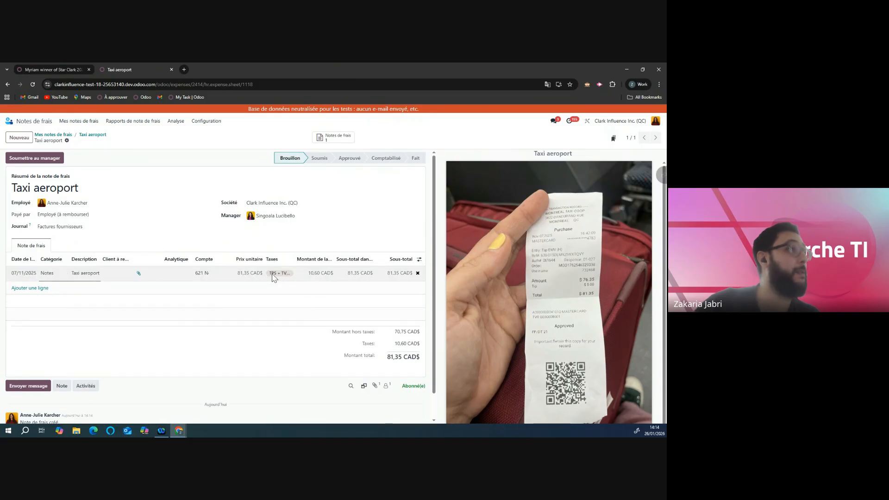
{"action": "left_click", "coordinate": [272, 274]}
{"action": "left_click", "coordinate": [79, 273]}
{"action": "left_click", "coordinate": [202, 273]}
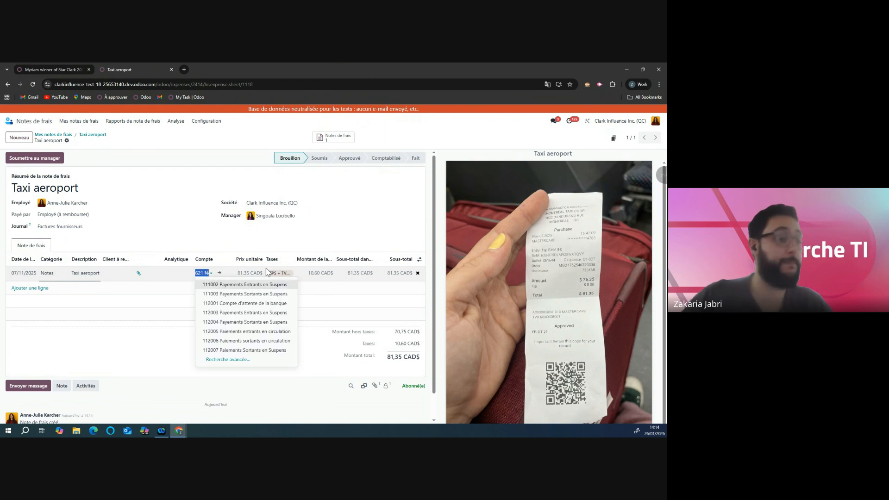
Bring up the selection of expenses to add to the report and show its Taxes comprises column.
{"action": "key", "text": "Tab"}
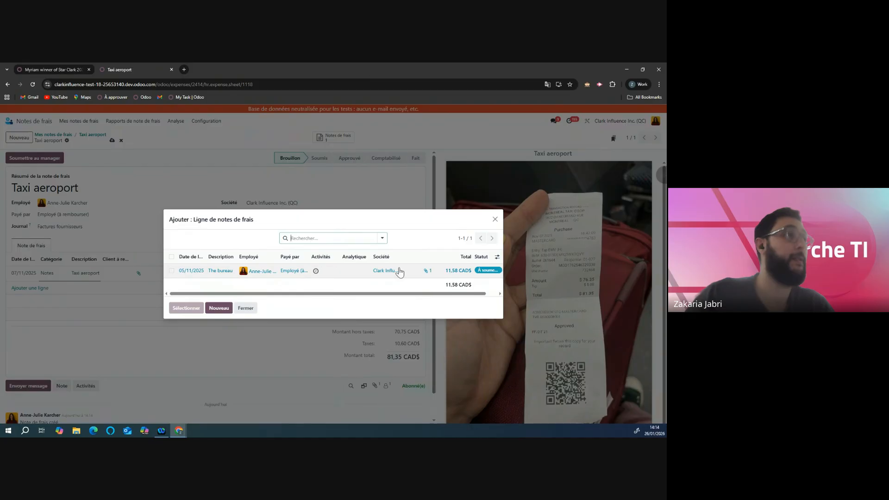
{"action": "left_click", "coordinate": [497, 257]}
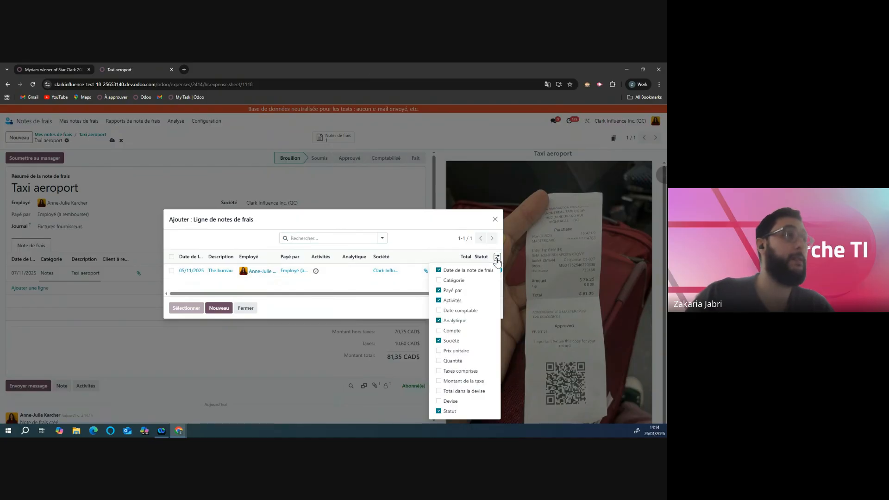
{"action": "left_click", "coordinate": [438, 371]}
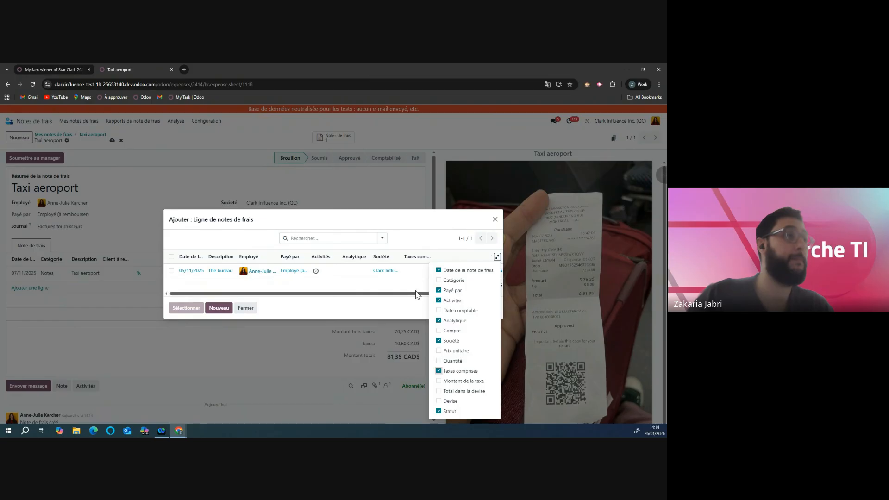
{"action": "left_click", "coordinate": [391, 320]}
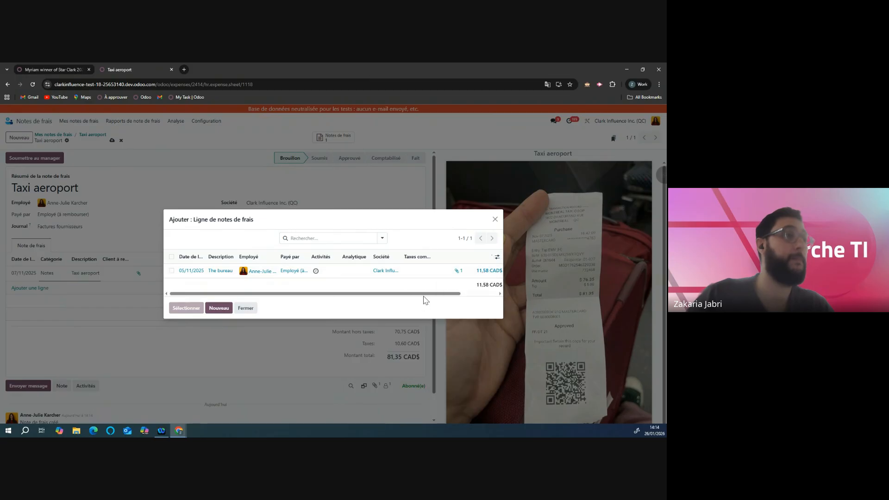
{"action": "left_click_drag", "start_coordinate": [423, 295], "coordinate": [505, 292]}
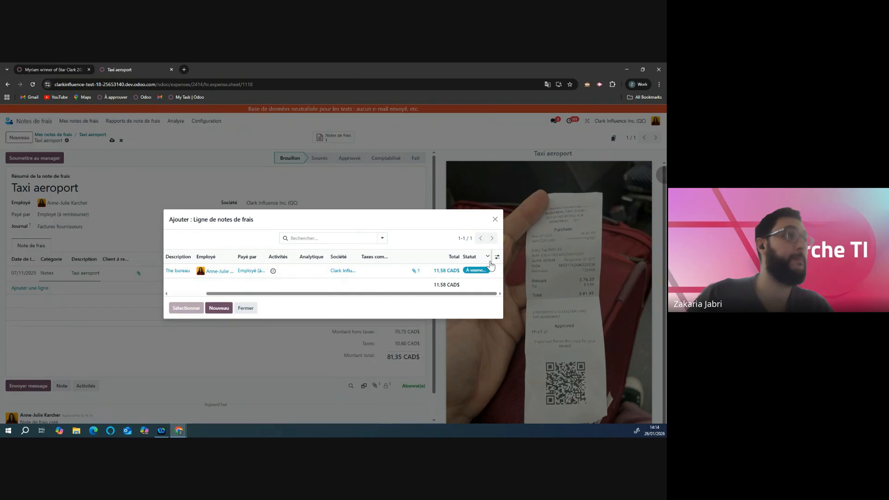
Add the expense The bureau to the report, then remove that line again.
{"action": "left_click", "coordinate": [373, 271]}
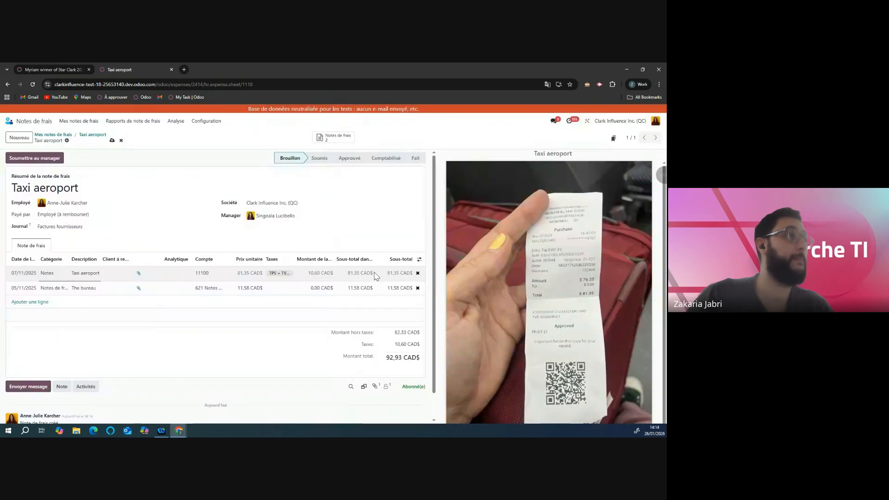
{"action": "left_click", "coordinate": [418, 288]}
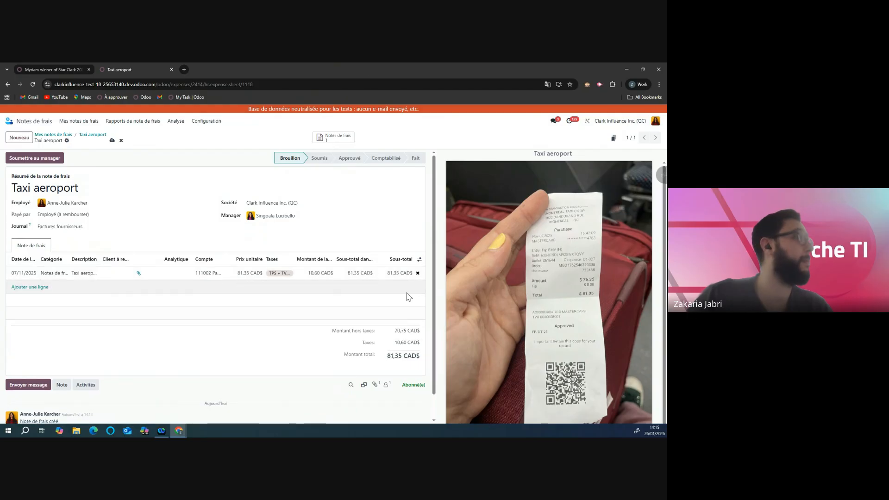
Retry editing the taxes on the Taxi aeroport line, then discard the report's unsaved changes.
{"action": "left_click", "coordinate": [242, 274]}
{"action": "left_click", "coordinate": [283, 275]}
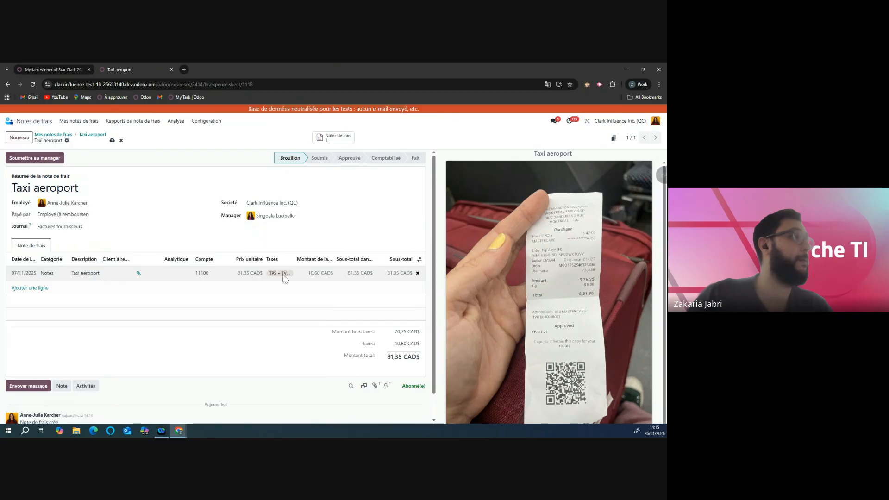
{"action": "left_click", "coordinate": [121, 142]}
Check the expense settings, then go to the list of all expense reports.
{"action": "left_click", "coordinate": [210, 122]}
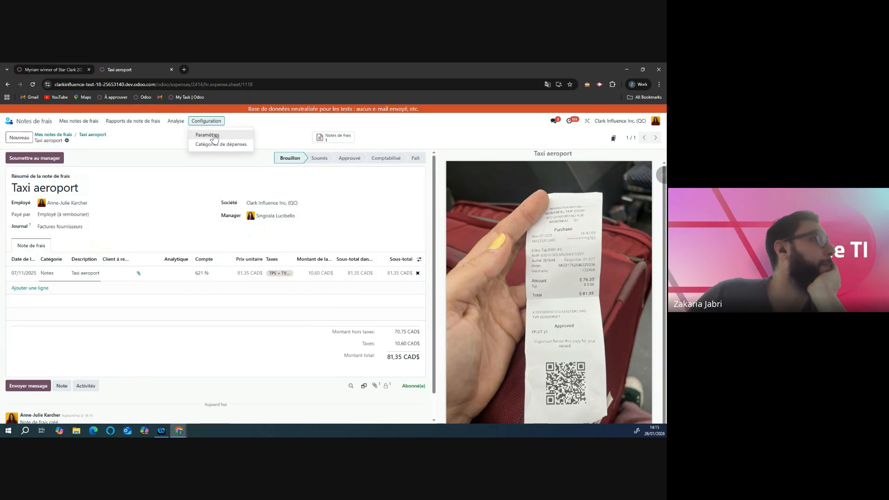
{"action": "left_click", "coordinate": [208, 135]}
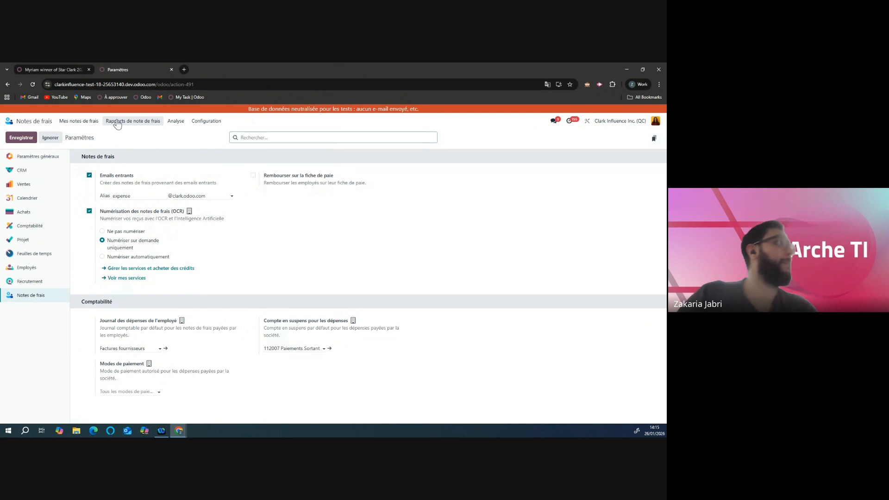
{"action": "left_click", "coordinate": [133, 120]}
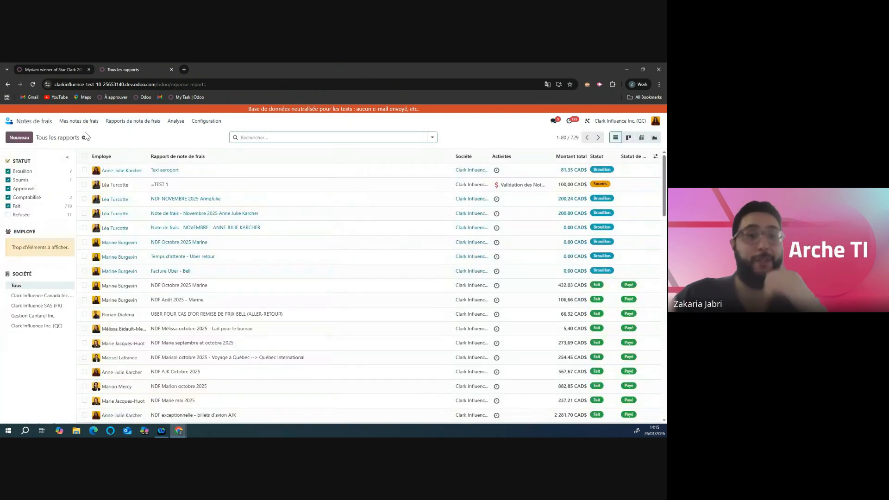
Open the submitted =TEST 1 report and try the account, taxes and description fields of its line for editability.
{"action": "left_click", "coordinate": [197, 186]}
{"action": "left_click", "coordinate": [296, 277]}
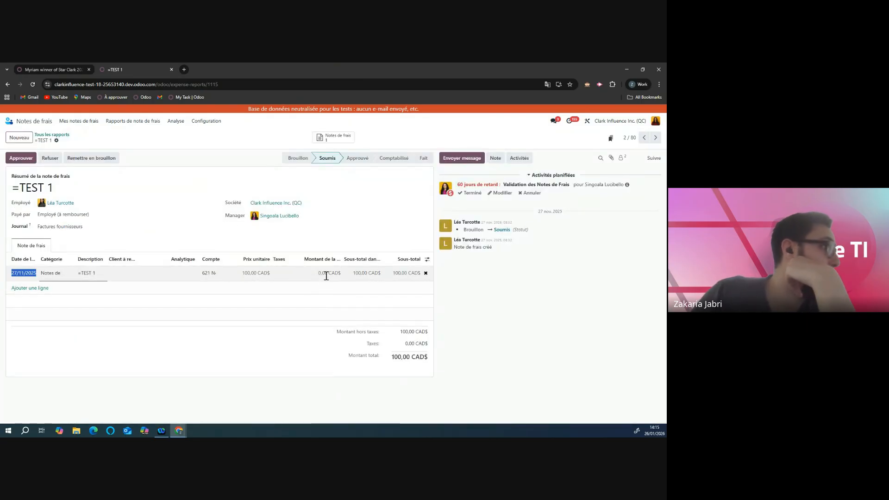
{"action": "left_click", "coordinate": [237, 277]}
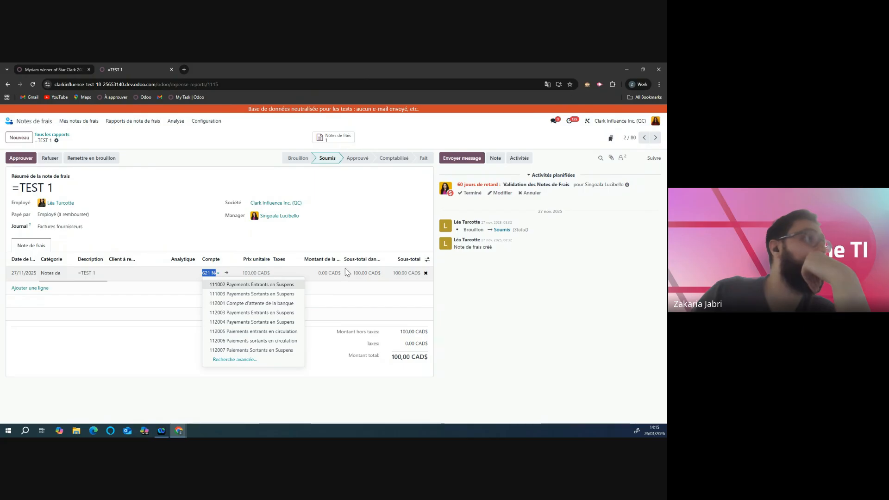
{"action": "left_click", "coordinate": [297, 277]}
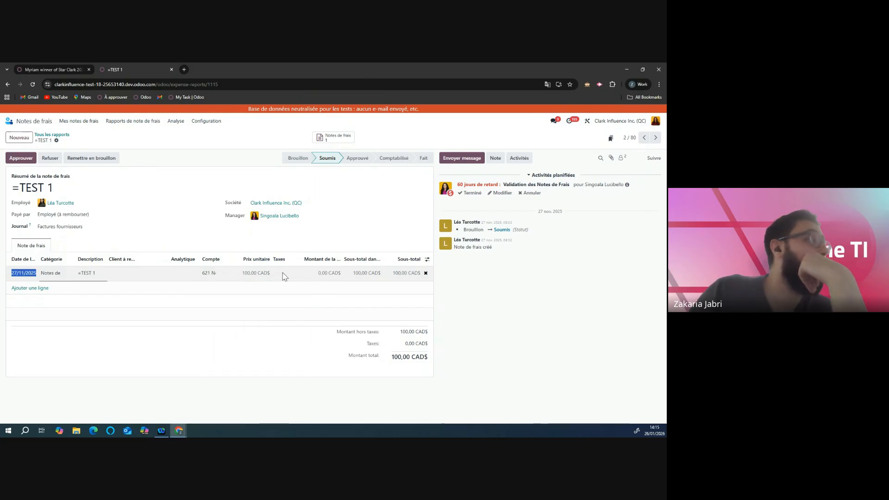
{"action": "left_click", "coordinate": [68, 277]}
{"action": "left_click", "coordinate": [92, 273]}
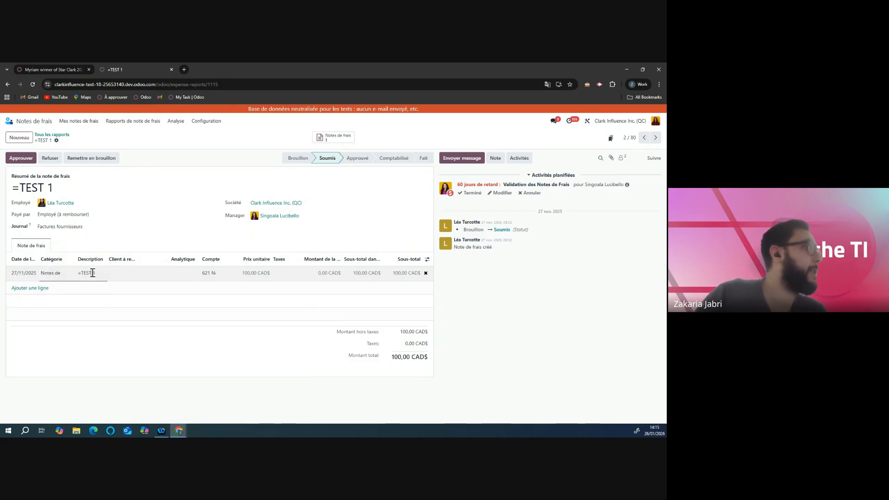
Switch to the live database's Prix Repas au Limousine report and test whether its line's taxes and analytic distribution can be edited.
{"action": "left_click", "coordinate": [75, 70]}
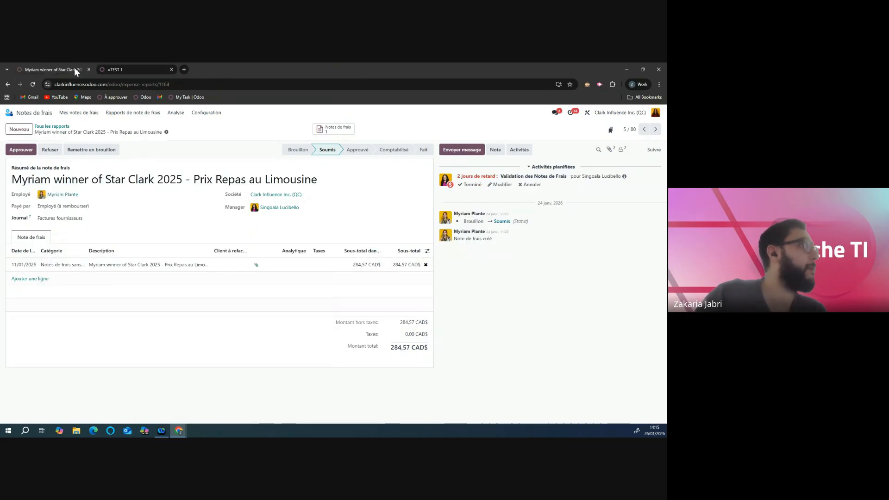
{"action": "left_click", "coordinate": [326, 268]}
{"action": "left_click", "coordinate": [188, 266]}
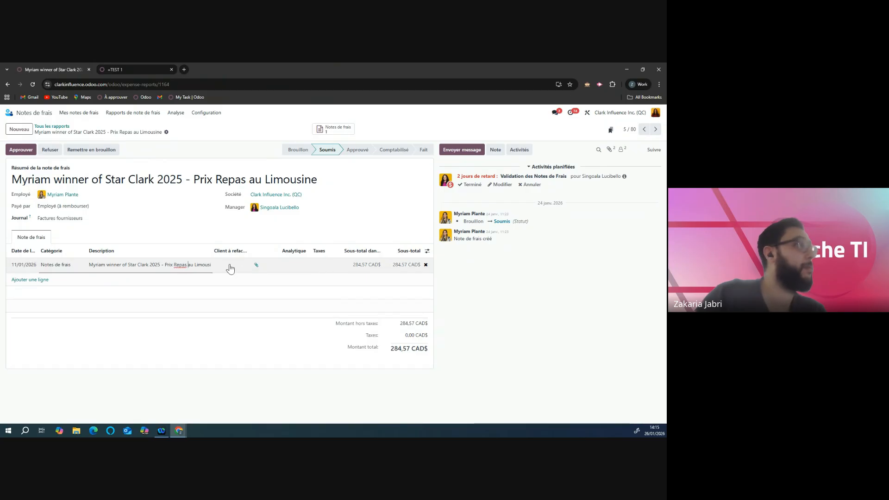
{"action": "left_click", "coordinate": [289, 266]}
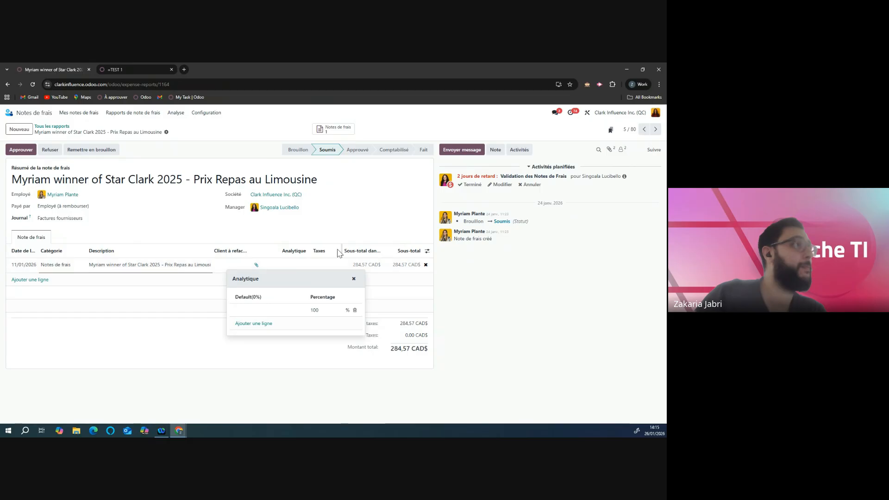
{"action": "left_click", "coordinate": [354, 280]}
{"action": "left_click", "coordinate": [187, 133]}
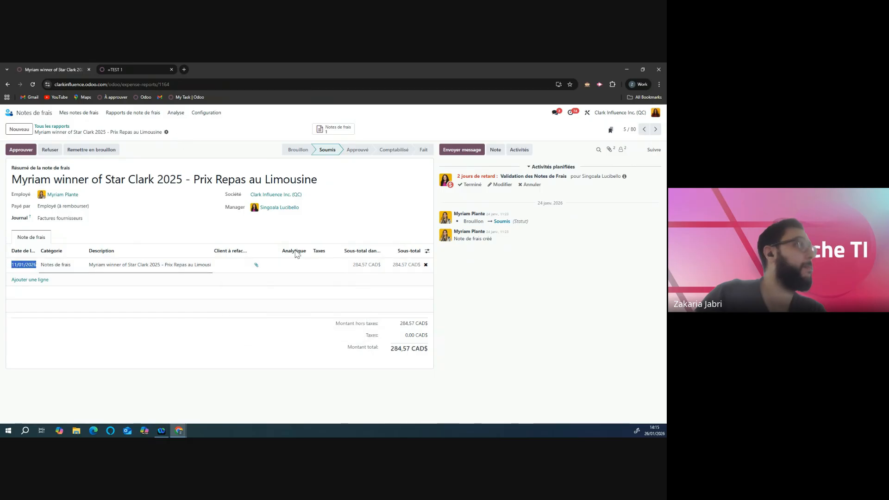
{"action": "left_click", "coordinate": [374, 219]}
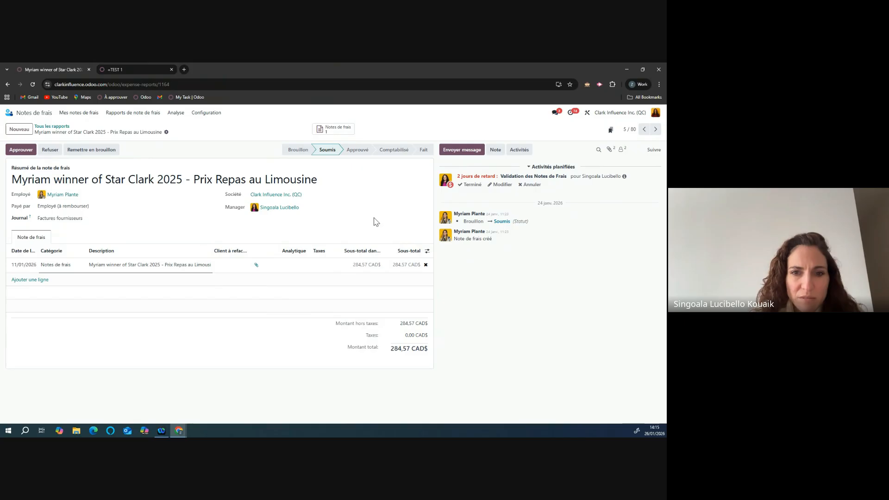
{"action": "left_click", "coordinate": [291, 271]}
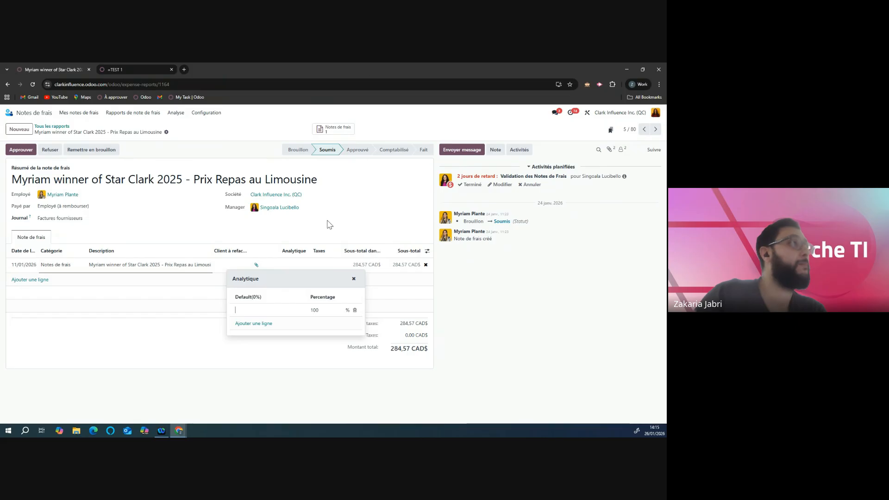
{"action": "left_click", "coordinate": [338, 234]}
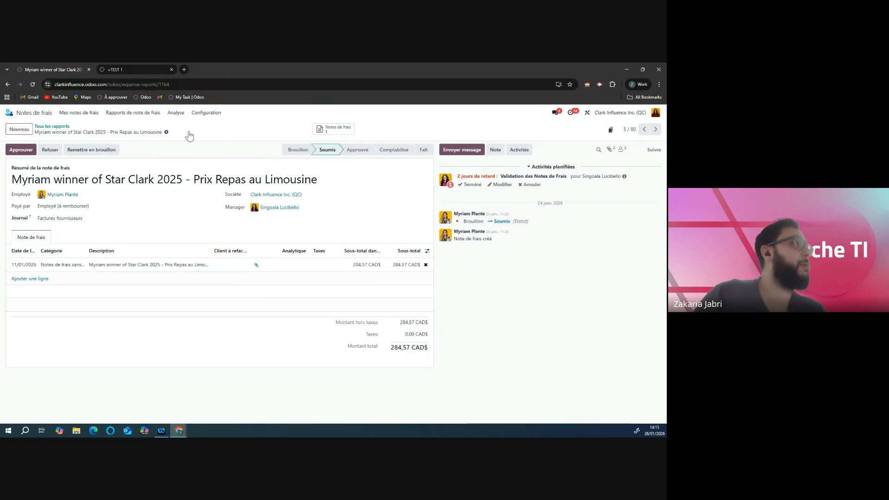
Return to the test database's =TEST 1 report and inspect its line's account choices and analytic distribution.
{"action": "left_click", "coordinate": [133, 68]}
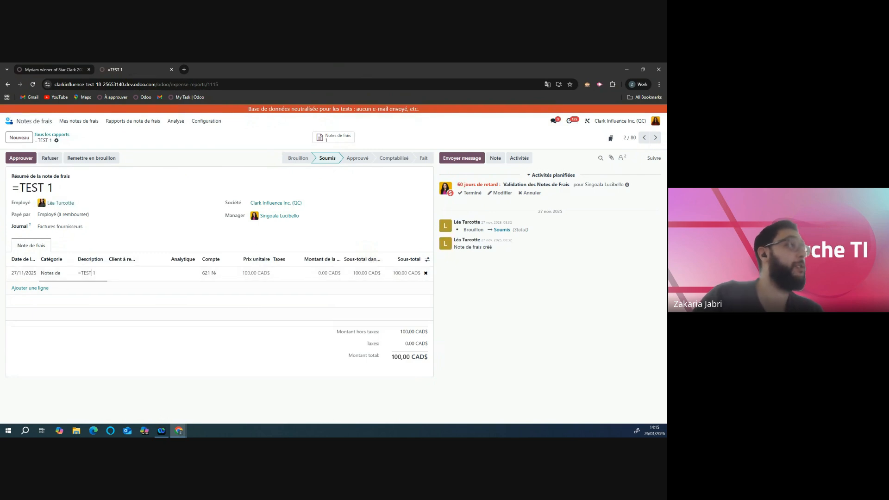
{"action": "left_click", "coordinate": [204, 278]}
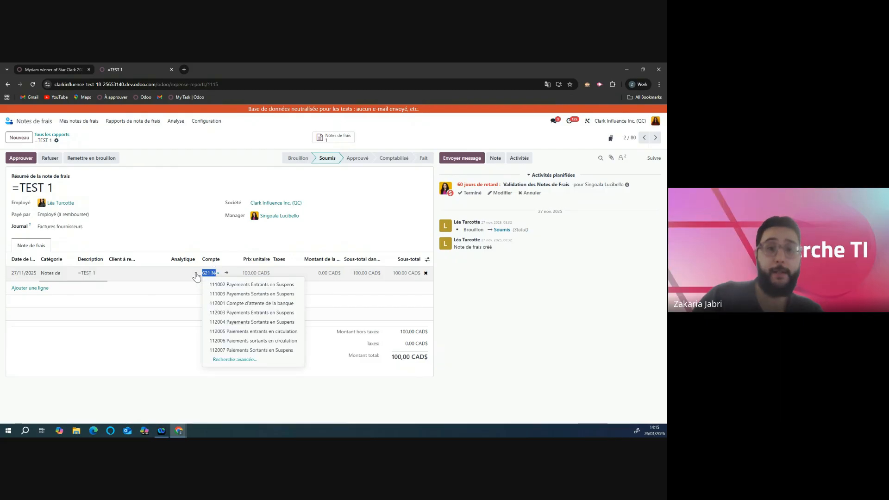
{"action": "left_click", "coordinate": [176, 276]}
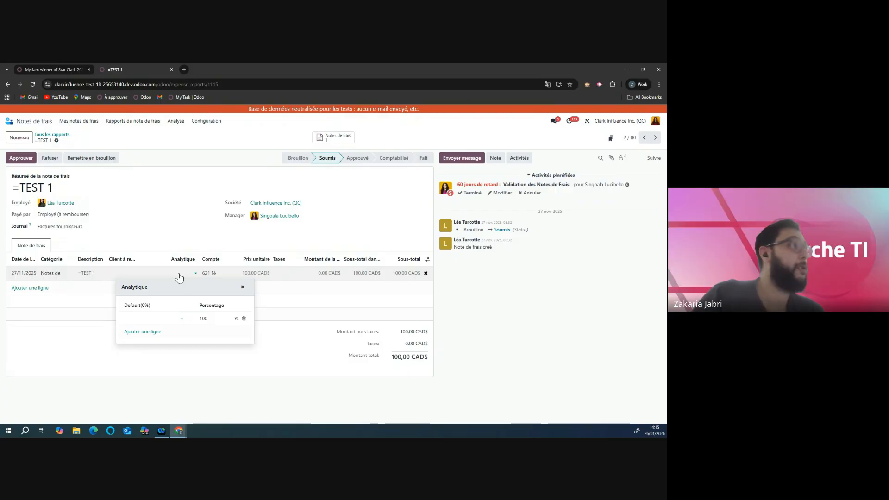
{"action": "left_click", "coordinate": [259, 274]}
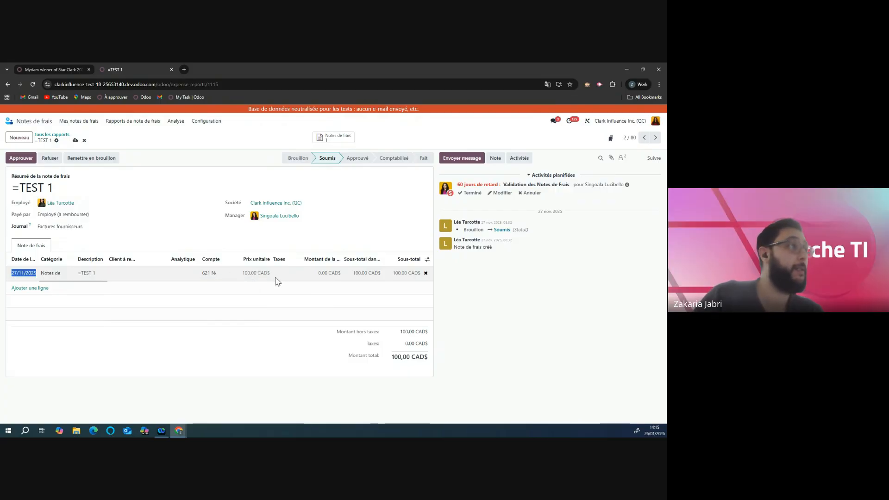
Set the category of the =TEST 1 line to Notes de frais + taxes.
{"action": "left_click", "coordinate": [62, 274]}
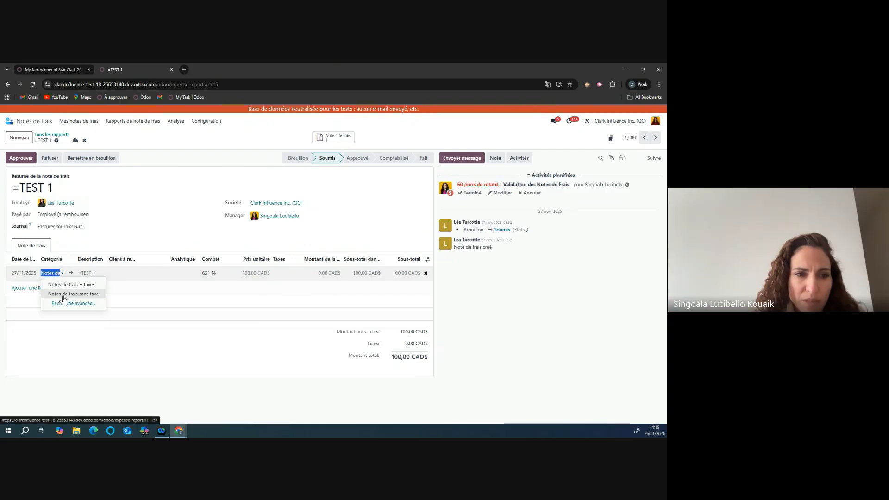
{"action": "left_click", "coordinate": [60, 273]}
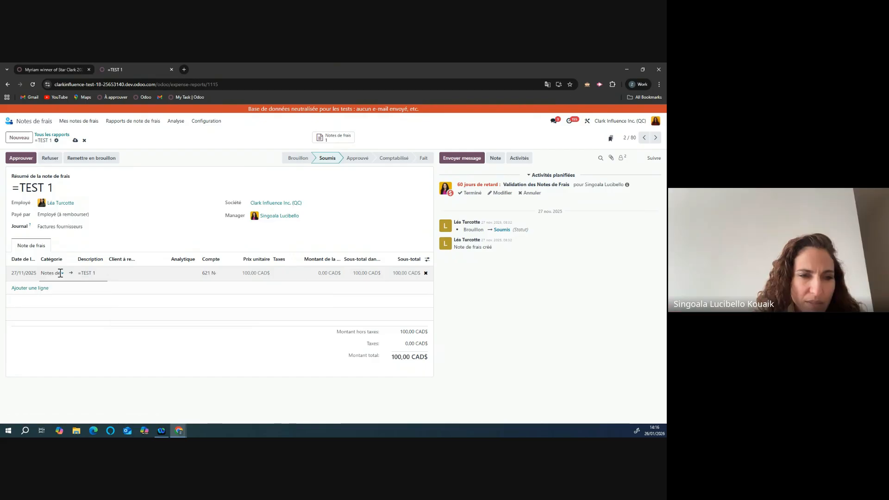
{"action": "left_click", "coordinate": [64, 273]}
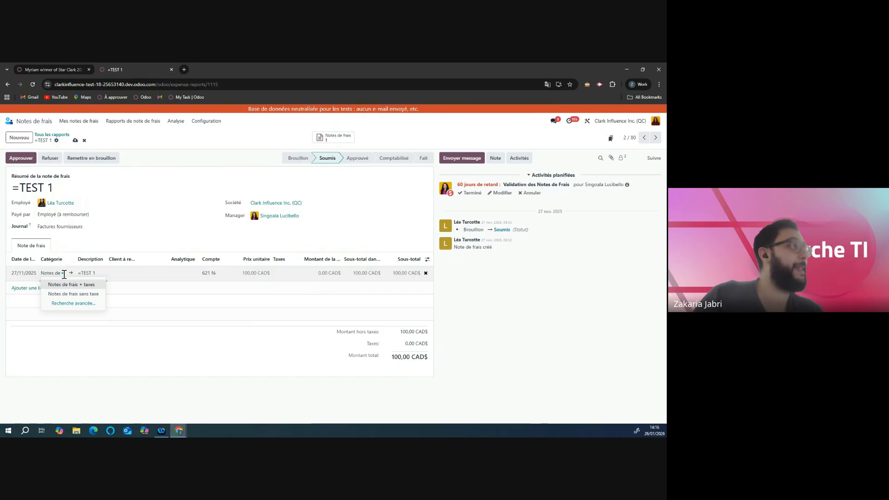
{"action": "left_click", "coordinate": [67, 285]}
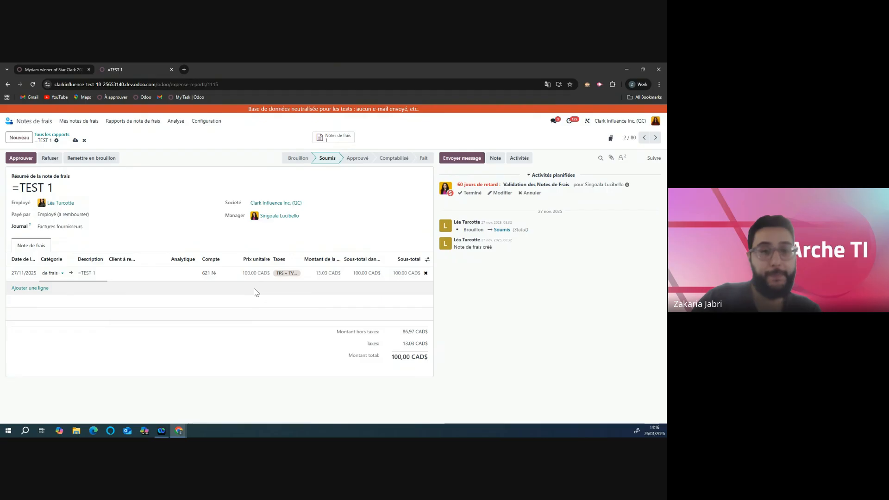
Examine the expense account and supplier taxes set on the categories Notes de frais + taxes and Notes de frais sans taxe.
{"action": "left_click", "coordinate": [207, 121]}
{"action": "left_click", "coordinate": [219, 145]}
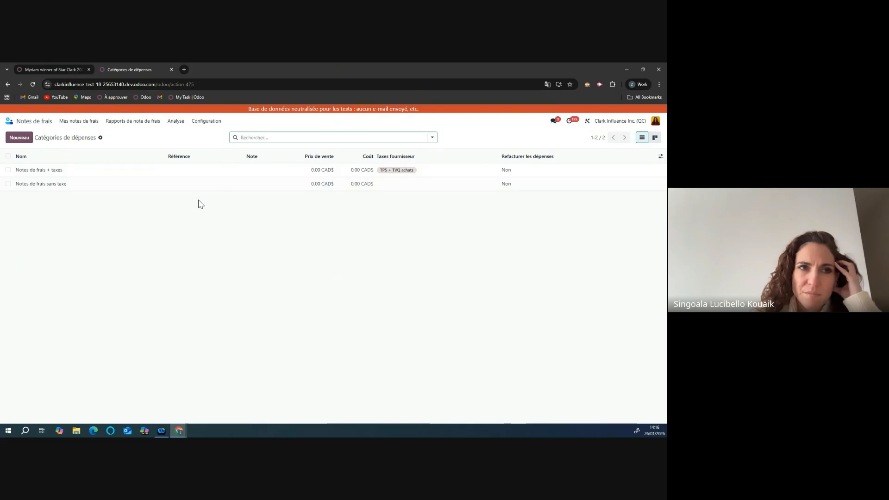
{"action": "left_click", "coordinate": [49, 65]}
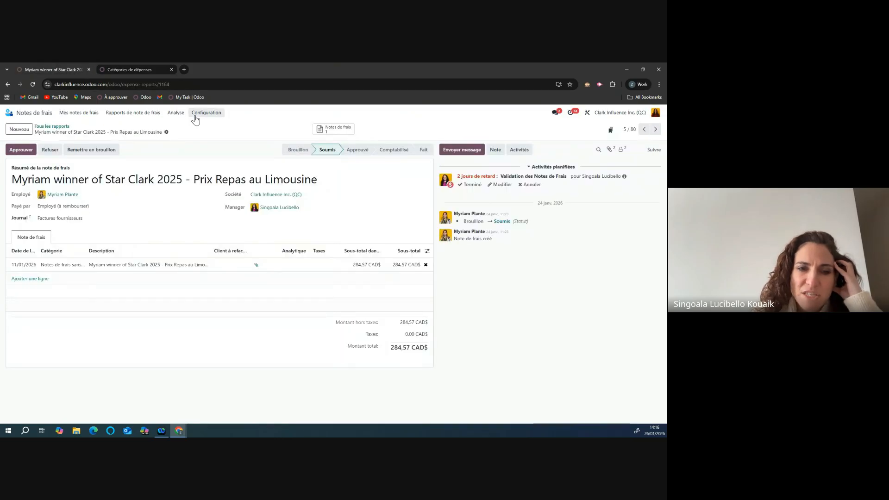
{"action": "left_click", "coordinate": [139, 70]}
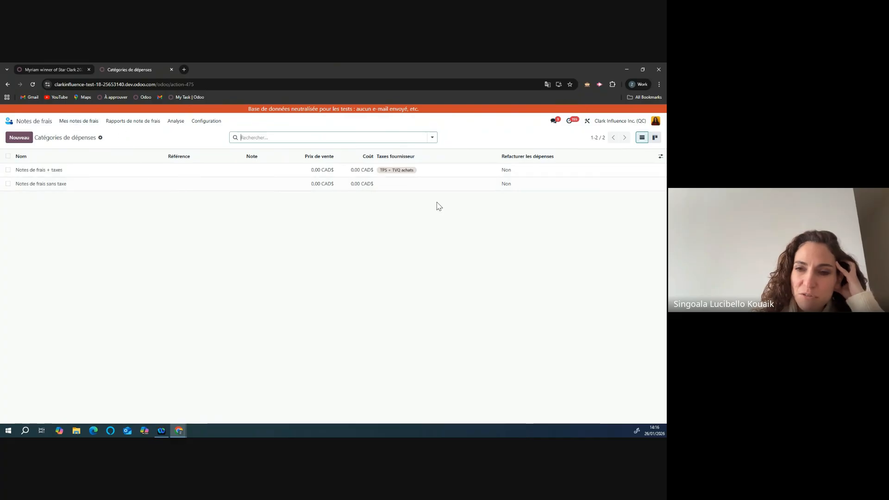
{"action": "left_click", "coordinate": [415, 173]}
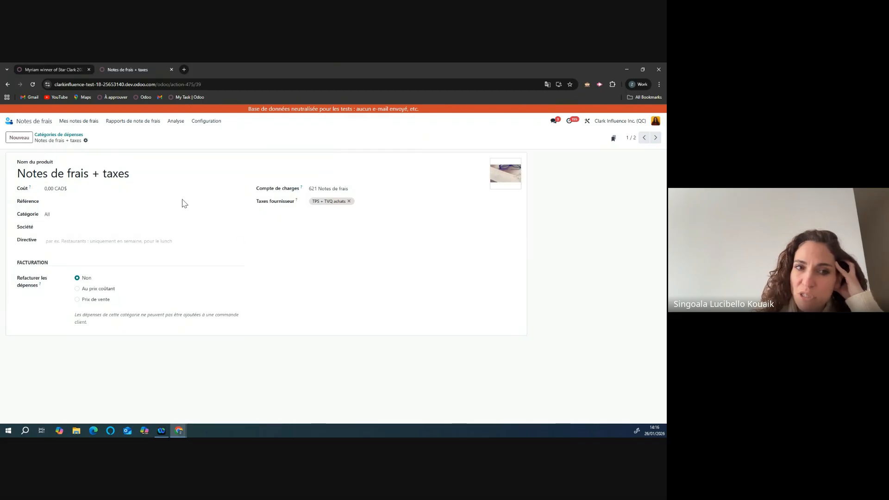
{"action": "left_click", "coordinate": [68, 135]}
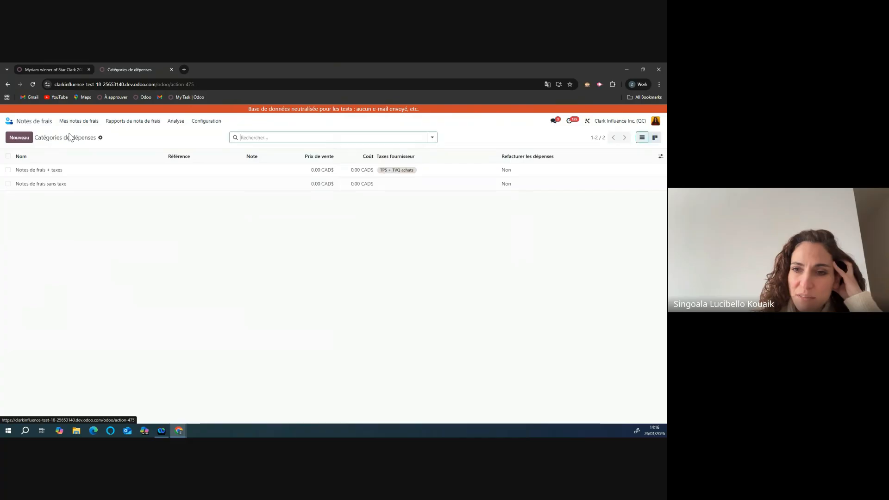
{"action": "left_click", "coordinate": [440, 184]}
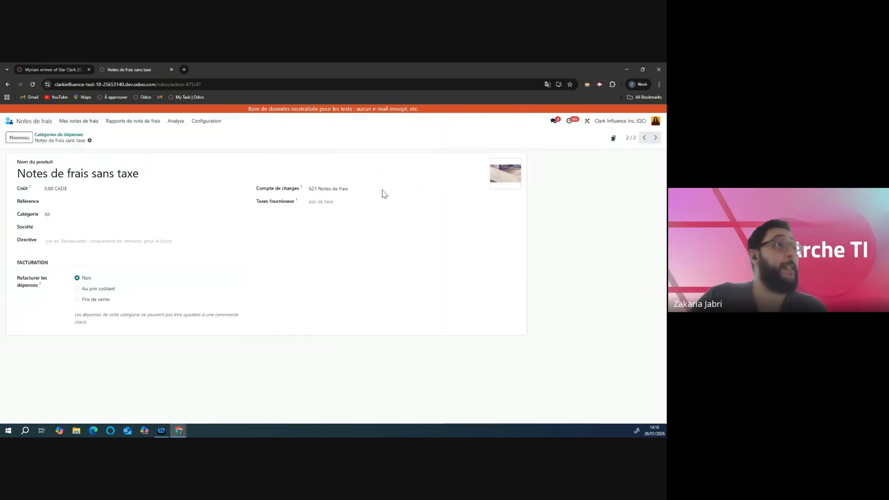
{"action": "left_click", "coordinate": [88, 124]}
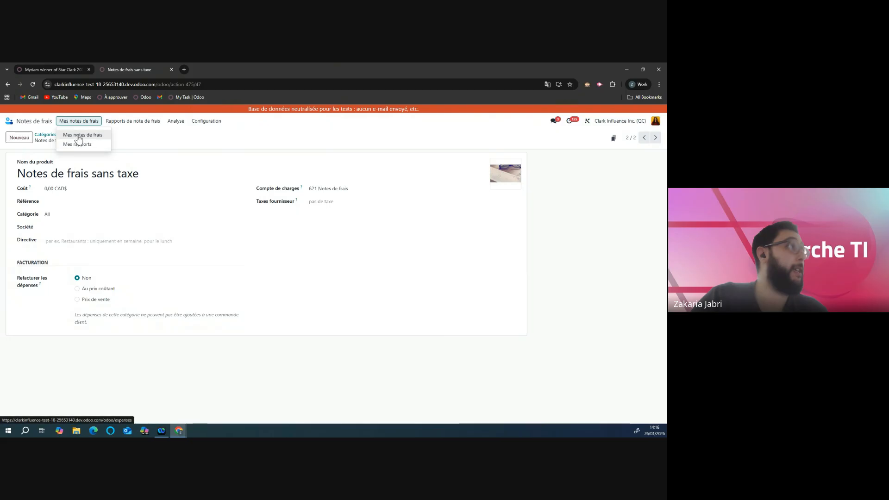
{"action": "left_click", "coordinate": [46, 139]}
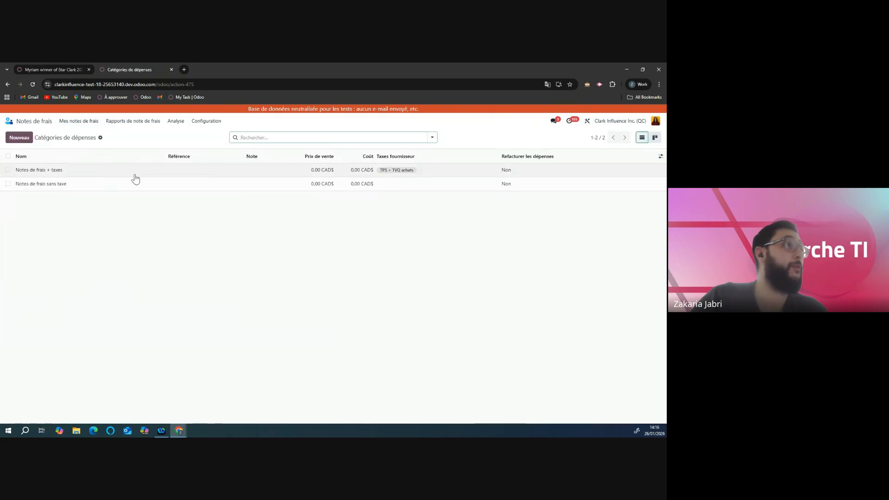
Reopen the =TEST 1 report to check its line, then bring up the Mes notes de frais list.
{"action": "left_click", "coordinate": [79, 122]}
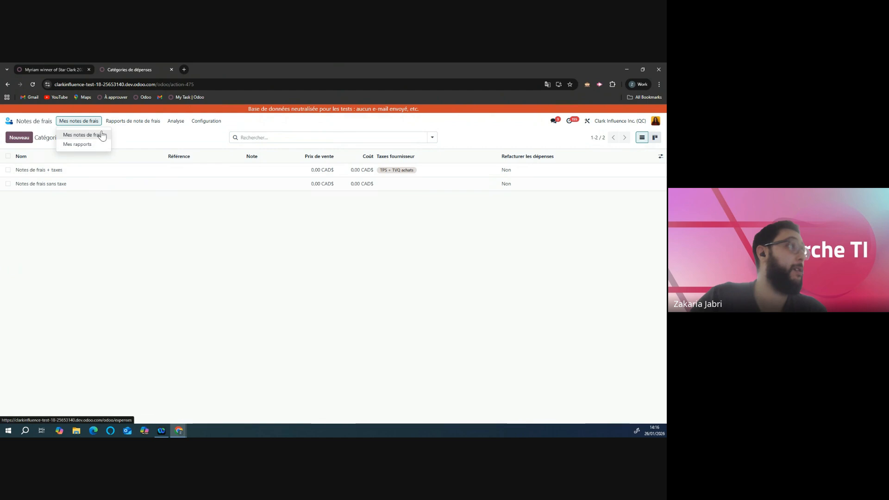
{"action": "left_click", "coordinate": [132, 123]}
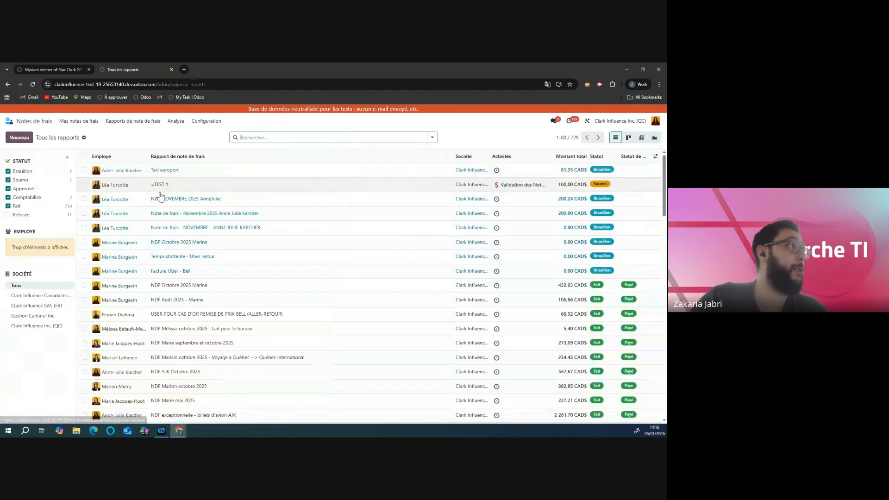
{"action": "left_click", "coordinate": [130, 189]}
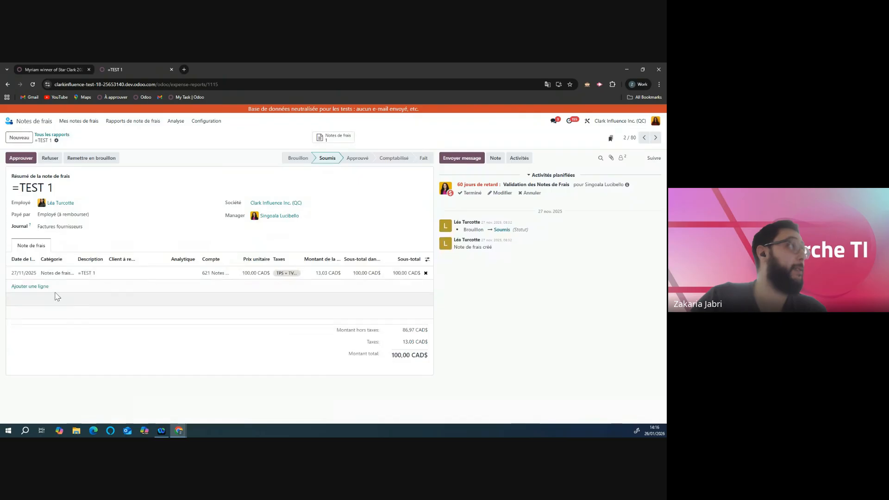
{"action": "left_click", "coordinate": [79, 121]}
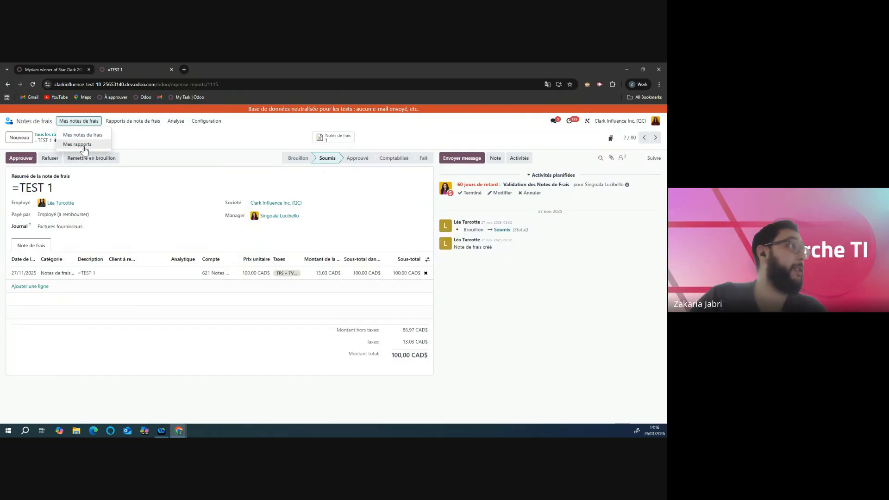
{"action": "left_click", "coordinate": [84, 141]}
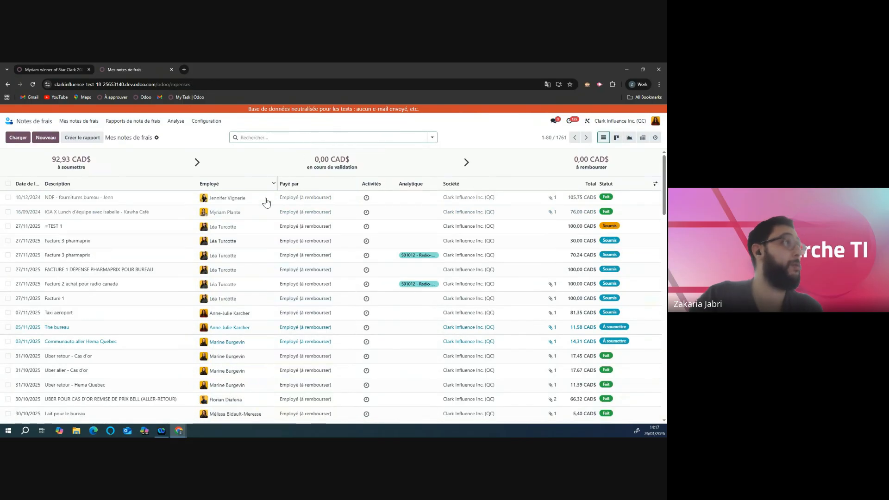
Open the =TEST 1 expense from the expense list and review the choices available for its included taxes.
{"action": "left_click", "coordinate": [234, 228]}
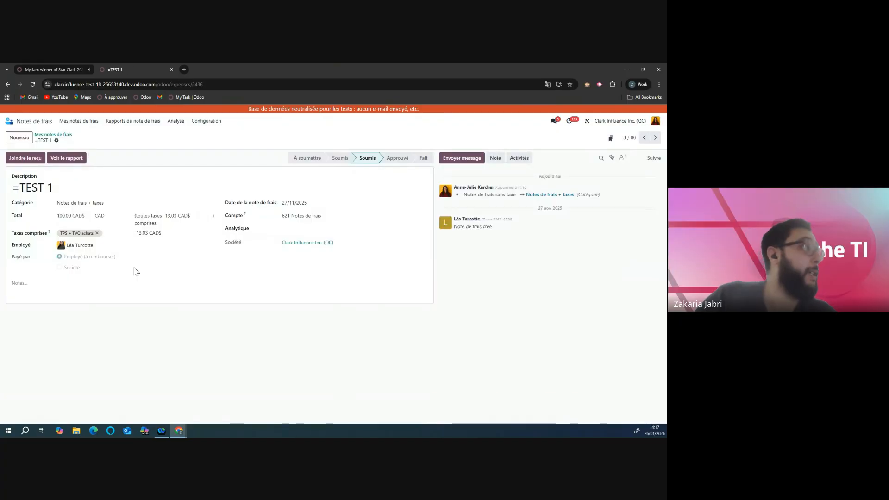
{"action": "left_click", "coordinate": [112, 232]}
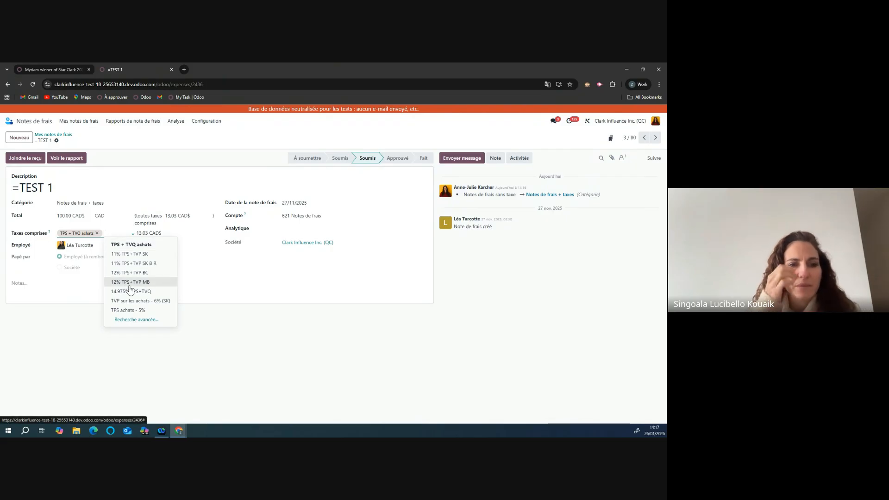
{"action": "left_click", "coordinate": [131, 152]}
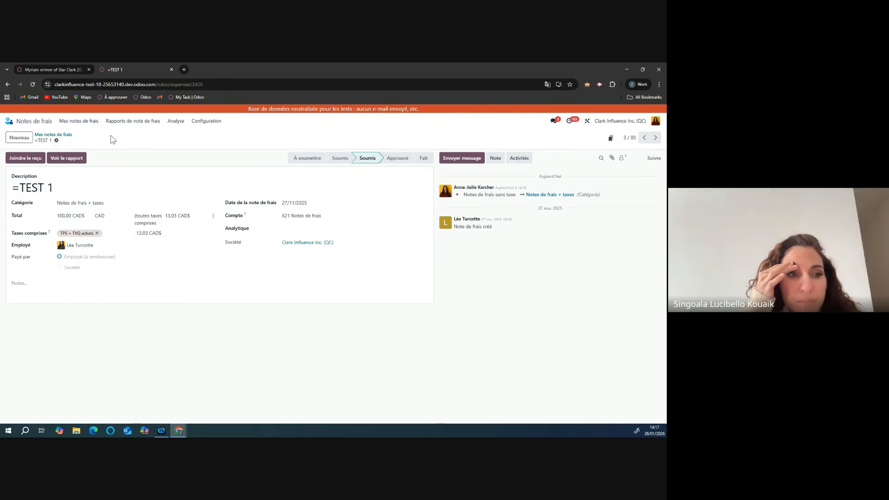
{"action": "left_click", "coordinate": [62, 136]}
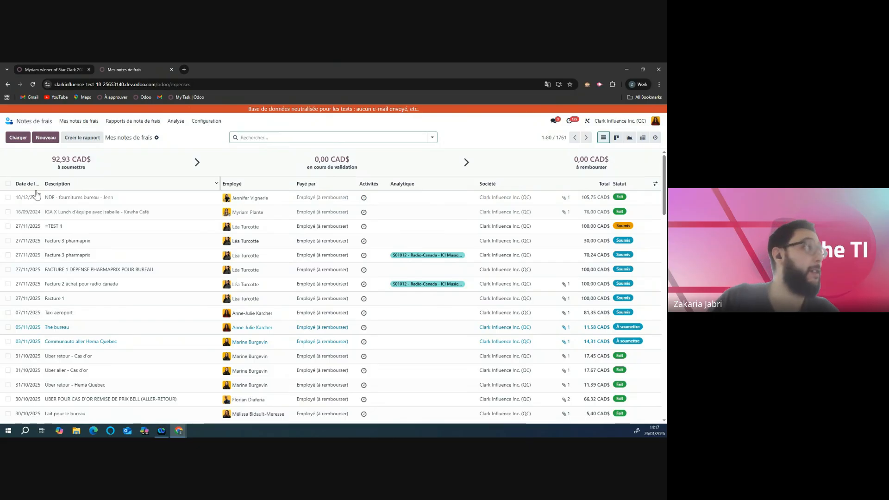
{"action": "left_click", "coordinate": [138, 232]}
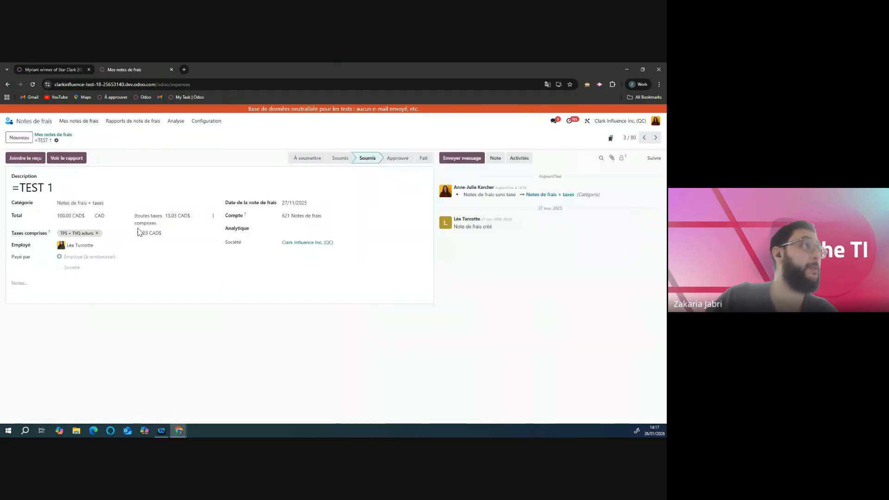
Inspect the account fields on the lines of the NDF NOVEMBRE 2025 report and glance at the production report for comparison.
{"action": "left_click", "coordinate": [137, 122]}
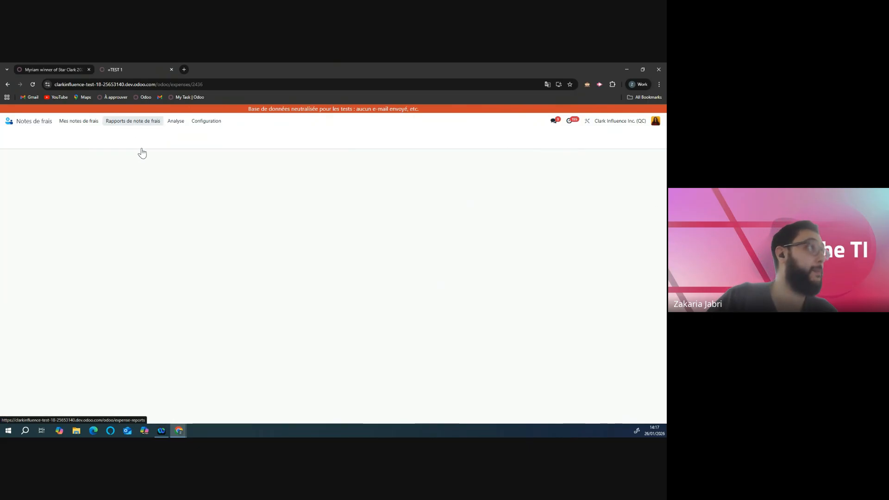
{"action": "left_click", "coordinate": [158, 194]}
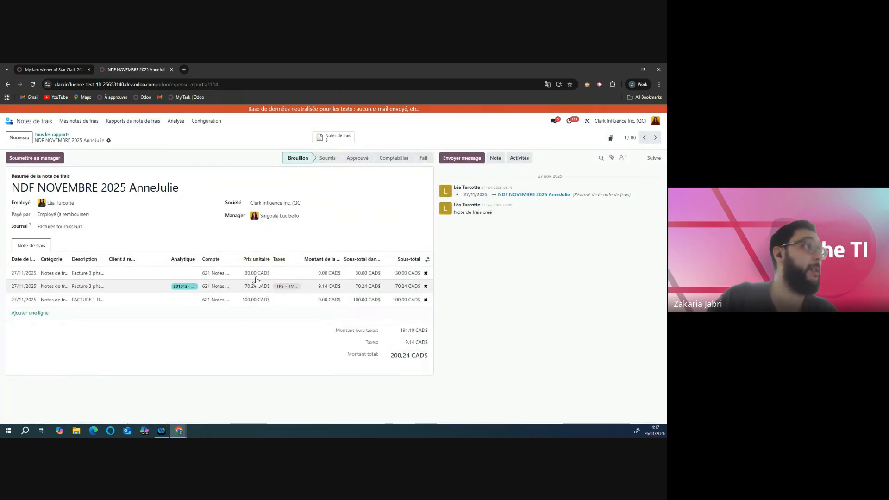
{"action": "left_click", "coordinate": [213, 274]}
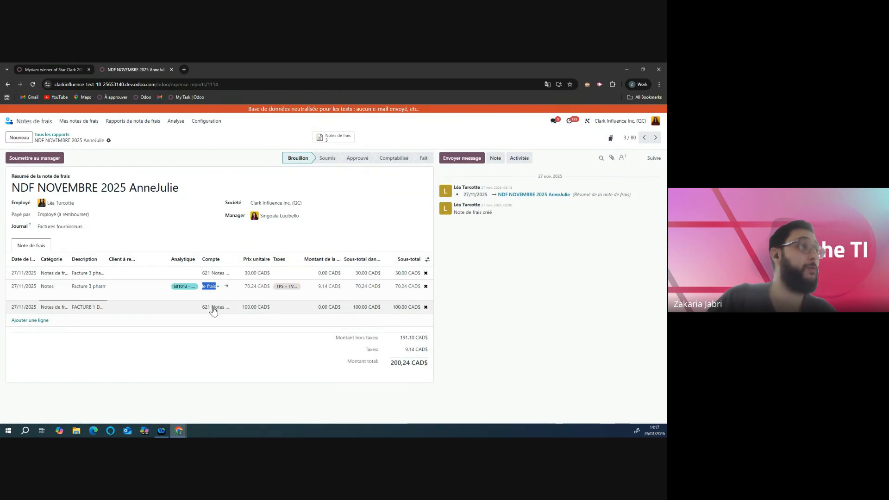
{"action": "left_click", "coordinate": [212, 301]}
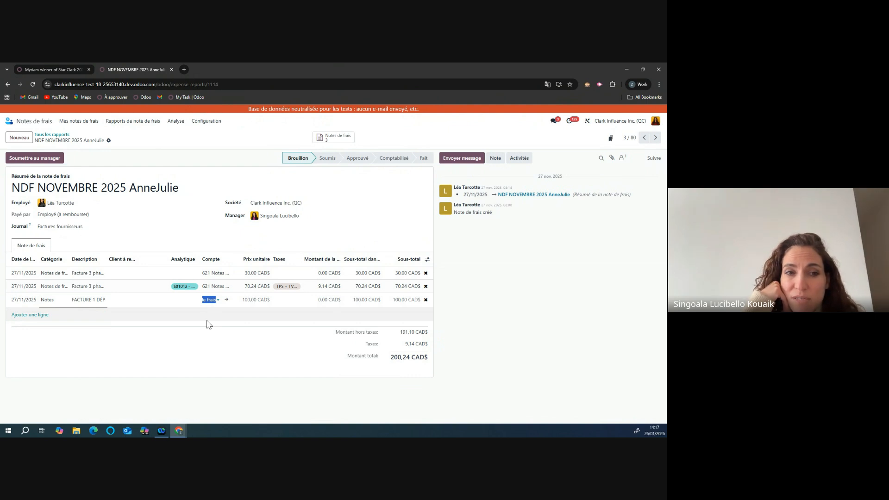
{"action": "left_click", "coordinate": [208, 325]}
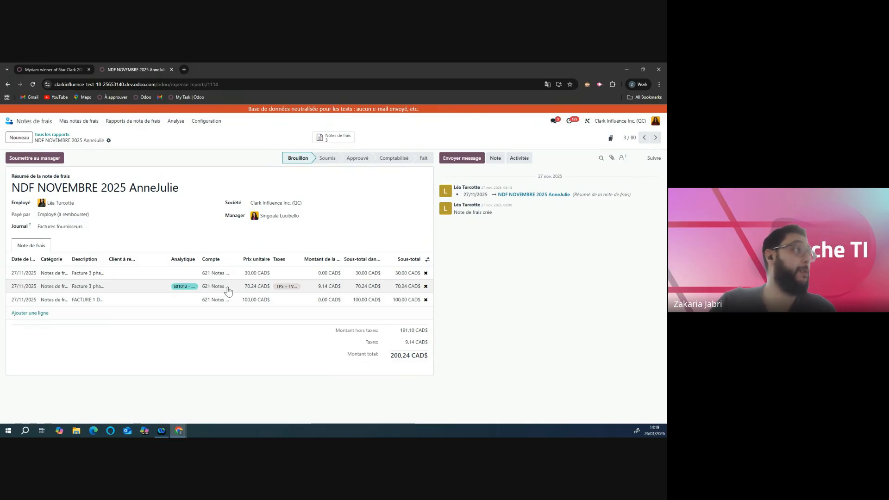
{"action": "left_click", "coordinate": [70, 68]}
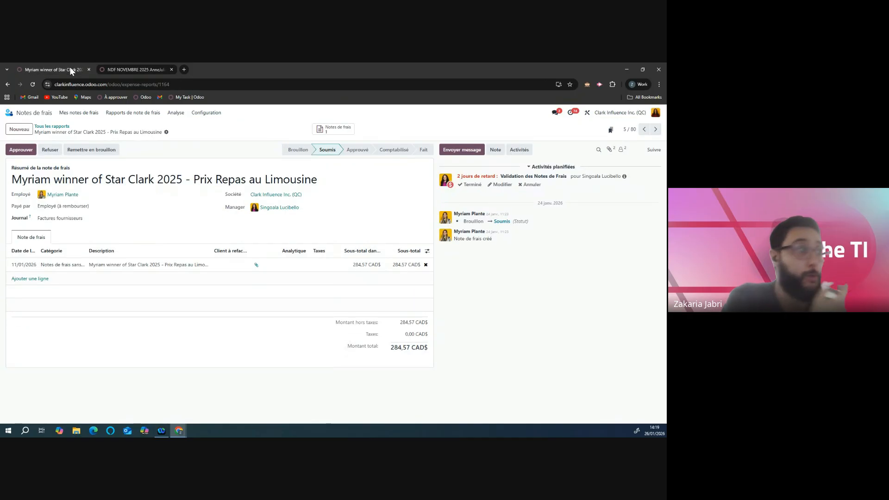
{"action": "left_click", "coordinate": [139, 68]}
Start a new expense category in the test database and name it essence.
{"action": "left_click", "coordinate": [206, 121]}
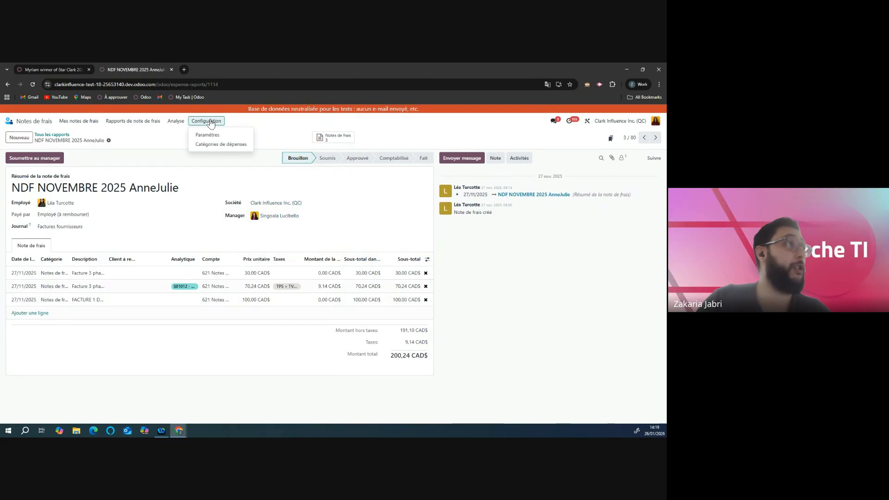
{"action": "left_click", "coordinate": [209, 144]}
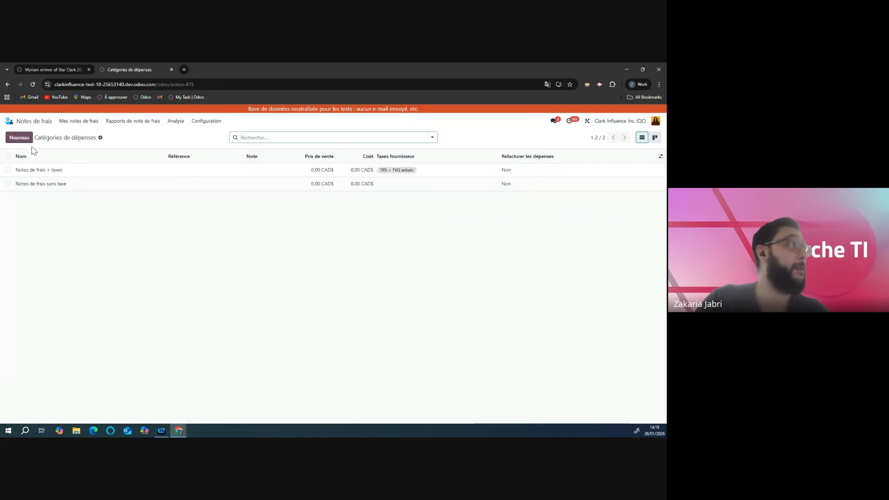
{"action": "left_click", "coordinate": [19, 138]}
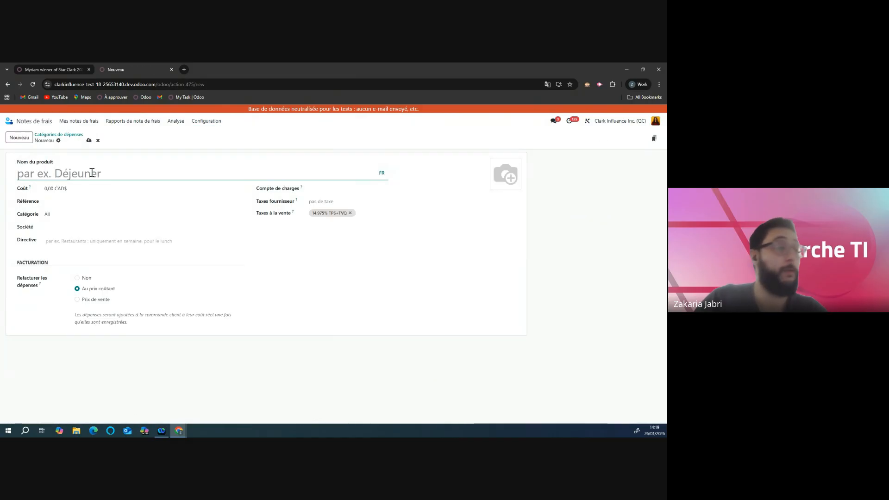
{"action": "type", "text": "essence"}
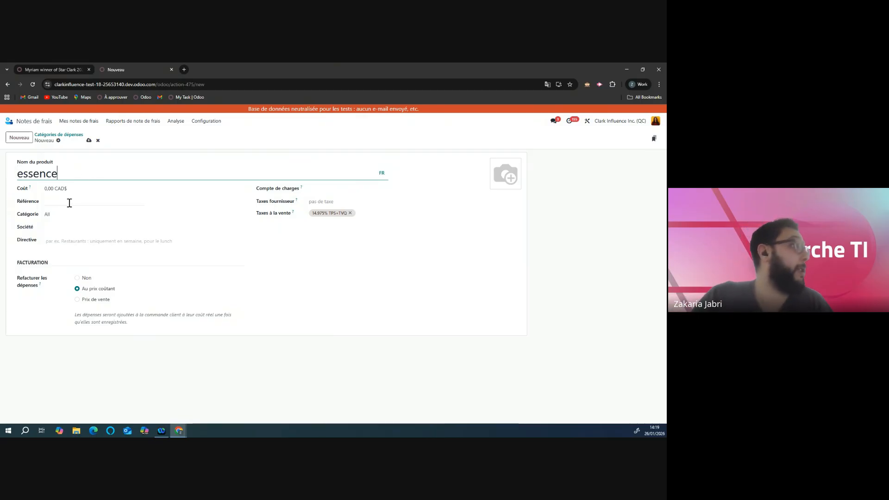
Set the essence category's expense account to 606 Expédition, transport et livraison.
{"action": "left_click", "coordinate": [340, 190]}
{"action": "type", "text": "esse"}
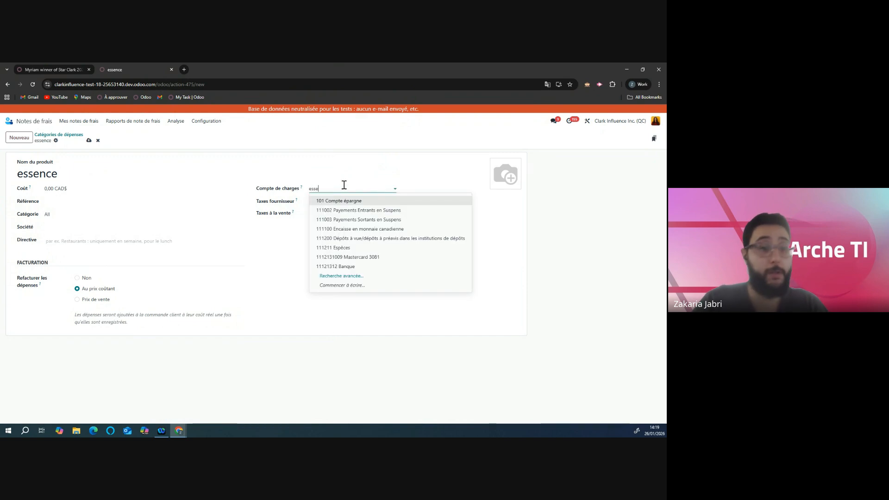
{"action": "type", "text": "n"}
{"action": "key", "text": "BackSpace"}
{"action": "key", "text": "BackSpace"}
{"action": "key", "text": "BackSpace"}
{"action": "key", "text": "BackSpace"}
{"action": "key", "text": "BackSpace"}
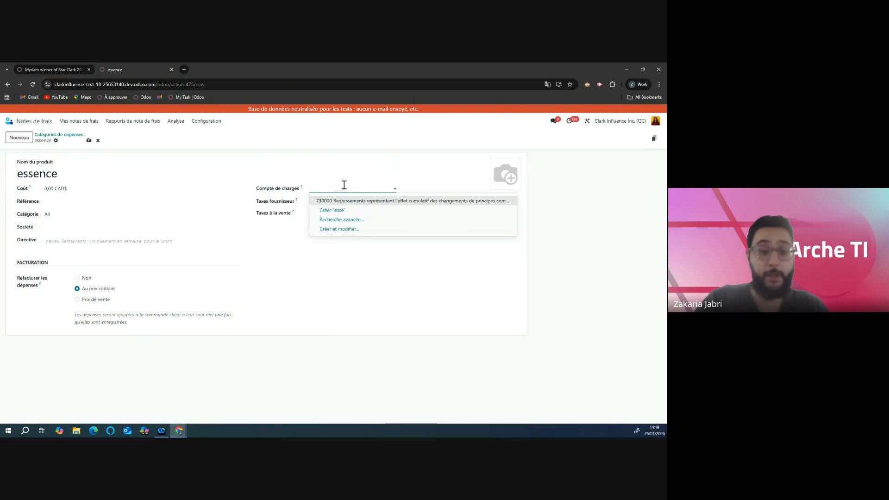
{"action": "type", "text": "transp"}
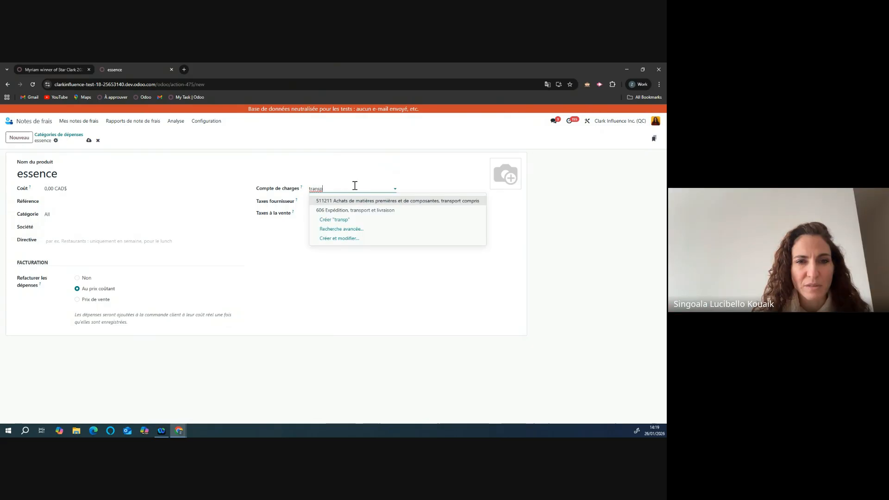
{"action": "left_click", "coordinate": [367, 212]}
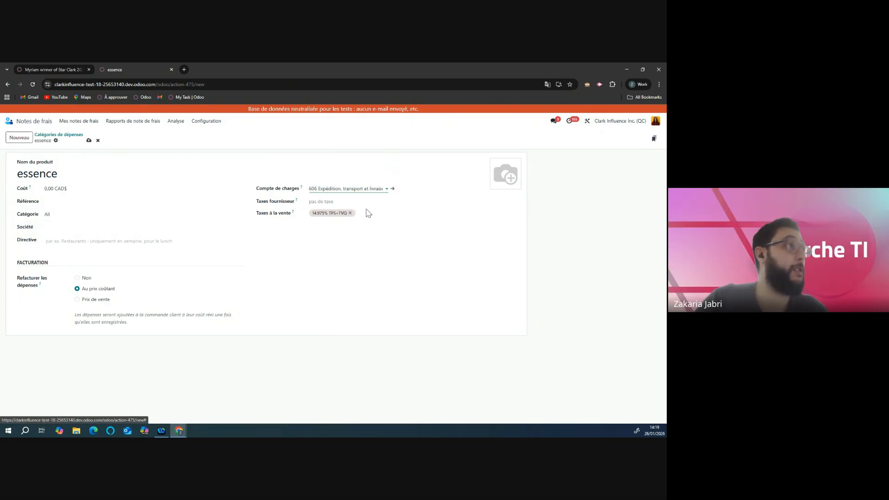
Add TPS + TVQ achats as the essence category's supplier tax and set its expense account to 605 Déplacement.
{"action": "left_click", "coordinate": [330, 200]}
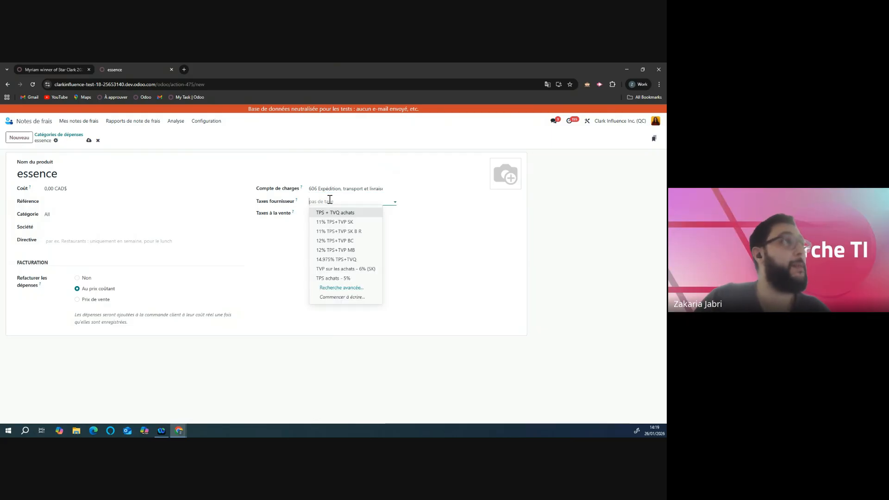
{"action": "left_click", "coordinate": [349, 213]}
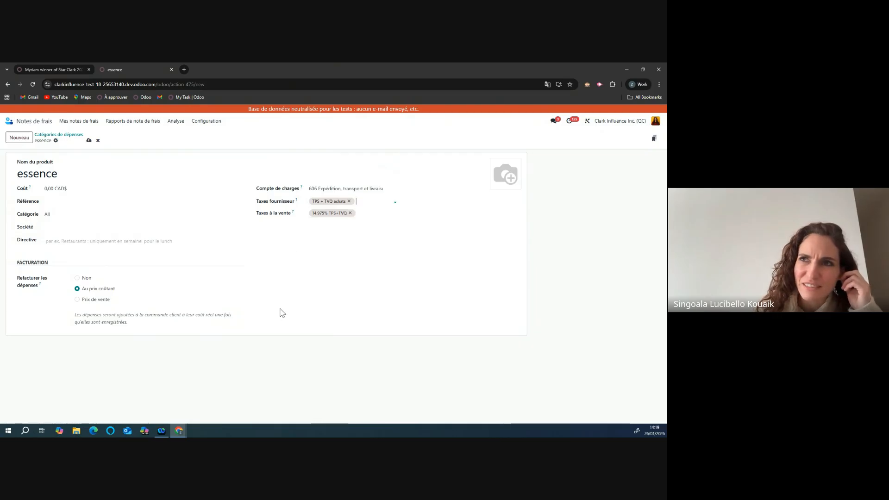
{"action": "left_click", "coordinate": [357, 188]}
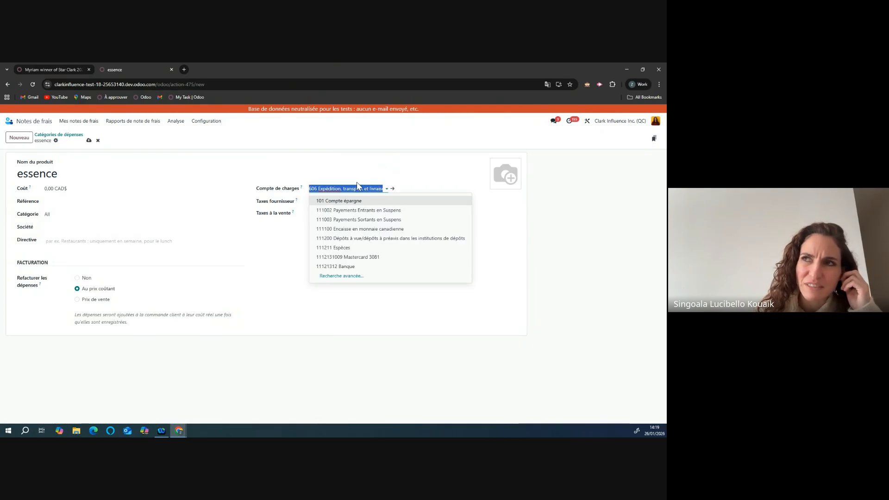
{"action": "type", "text": "10"}
{"action": "key", "text": "BackSpace"}
{"action": "key", "text": "BackSpace"}
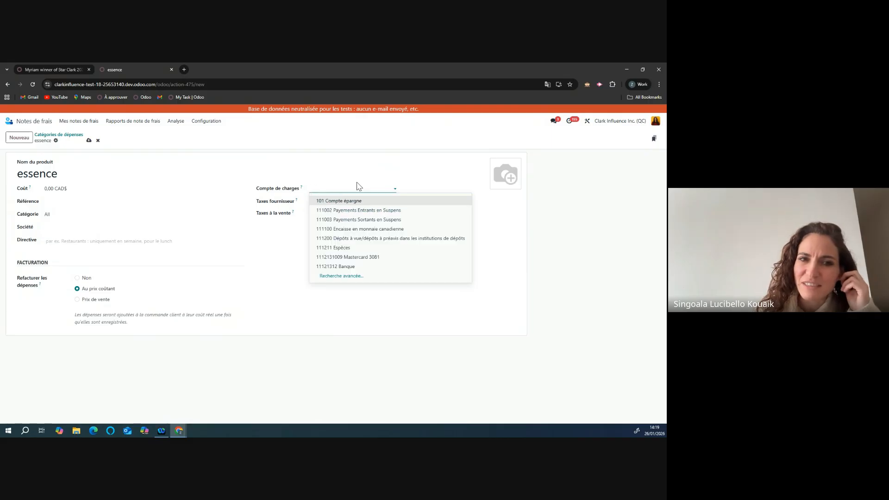
{"action": "type", "text": "605"}
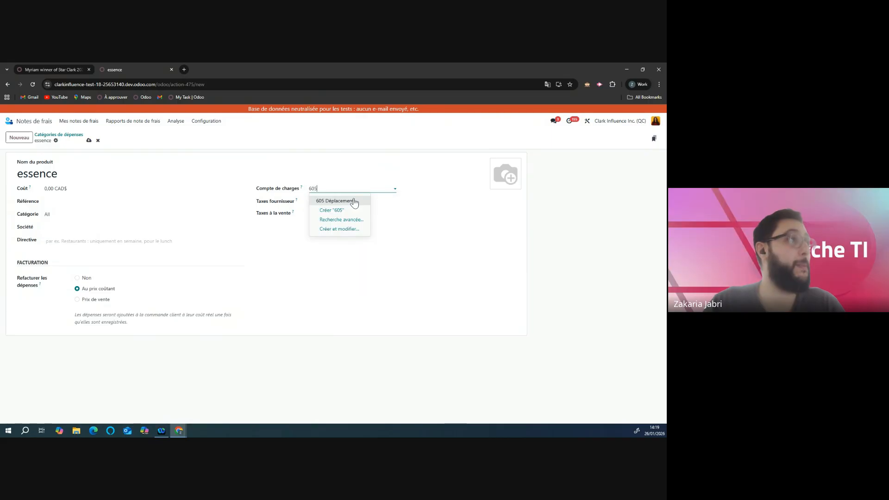
{"action": "left_click", "coordinate": [354, 201]}
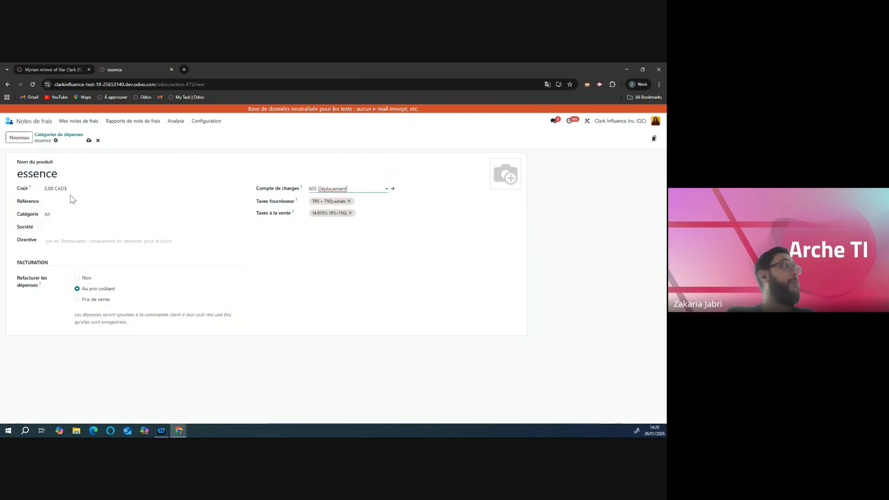
{"action": "left_click", "coordinate": [77, 213]}
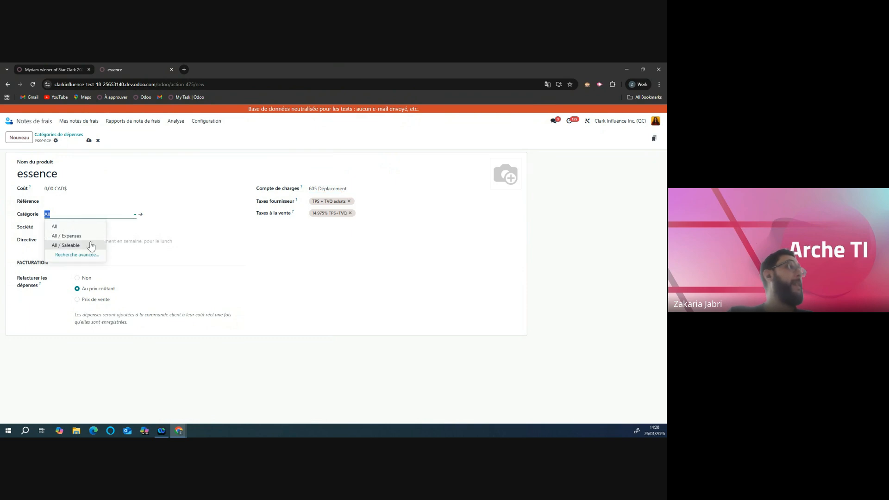
{"action": "left_click", "coordinate": [508, 297]}
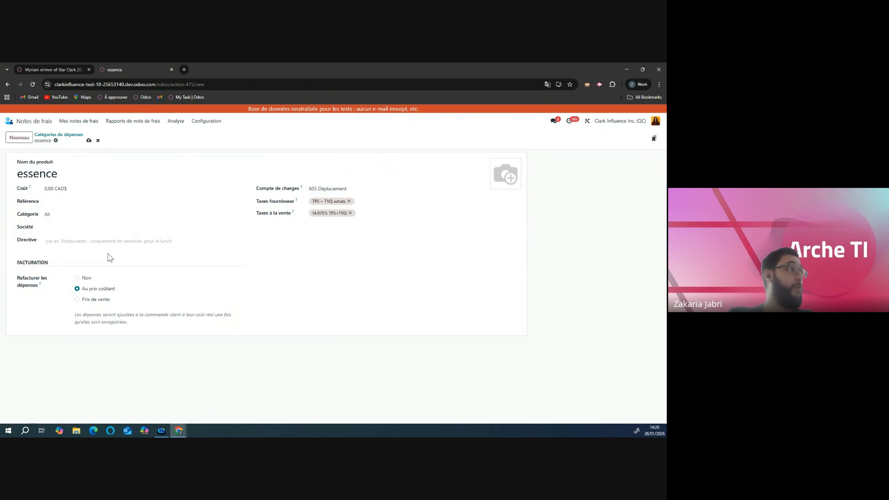
{"action": "left_click", "coordinate": [94, 239]}
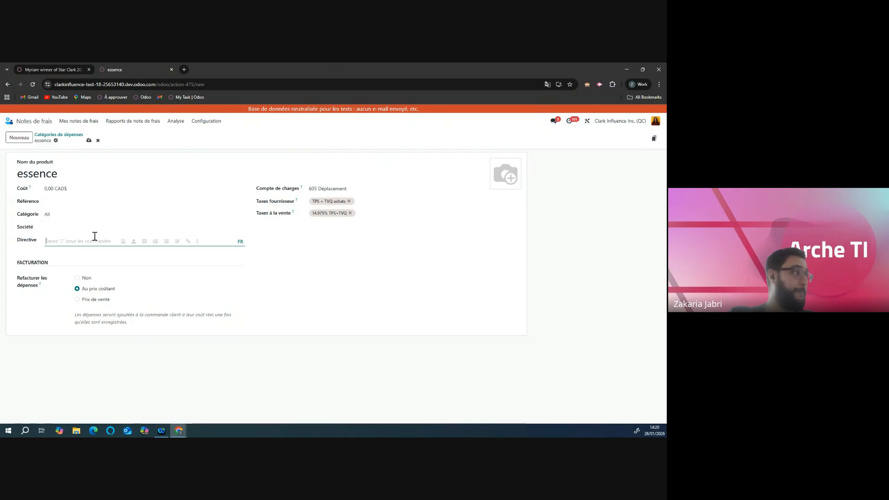
{"action": "left_click", "coordinate": [72, 199]}
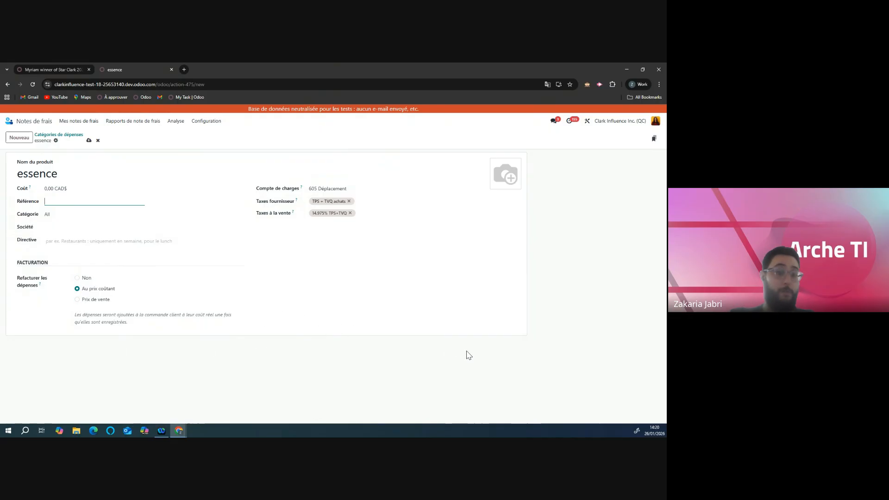
Set re-invoicing of expenses to Non for the essence category, save it and return to the expense categories list.
{"action": "left_click", "coordinate": [77, 278]}
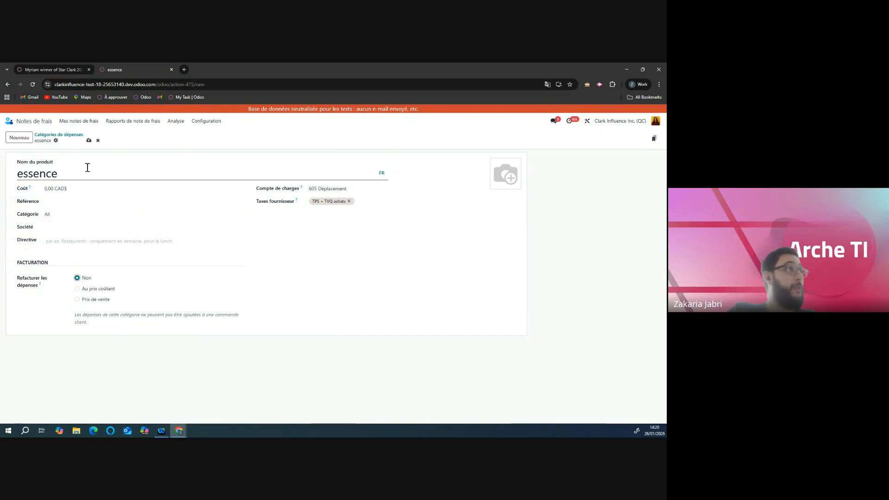
{"action": "left_click", "coordinate": [89, 140]}
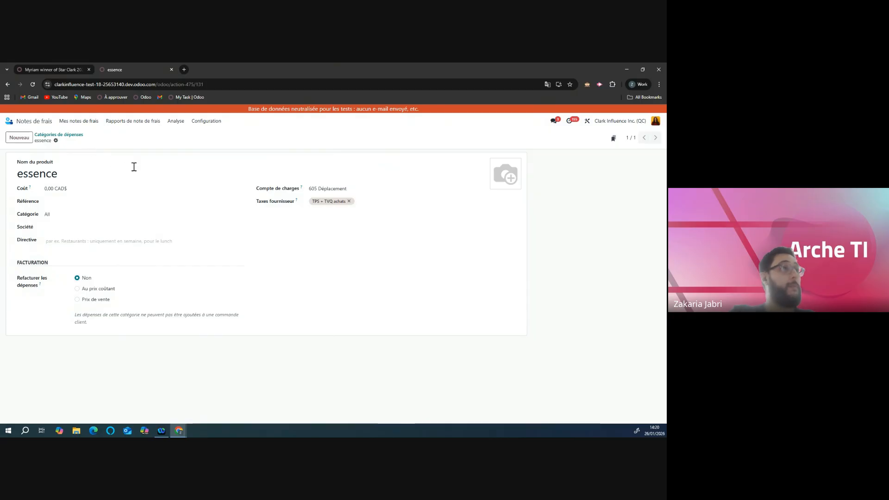
{"action": "left_click", "coordinate": [69, 134]}
Create a new expense under Mes notes de frais and assign it the essence category.
{"action": "left_click", "coordinate": [87, 126]}
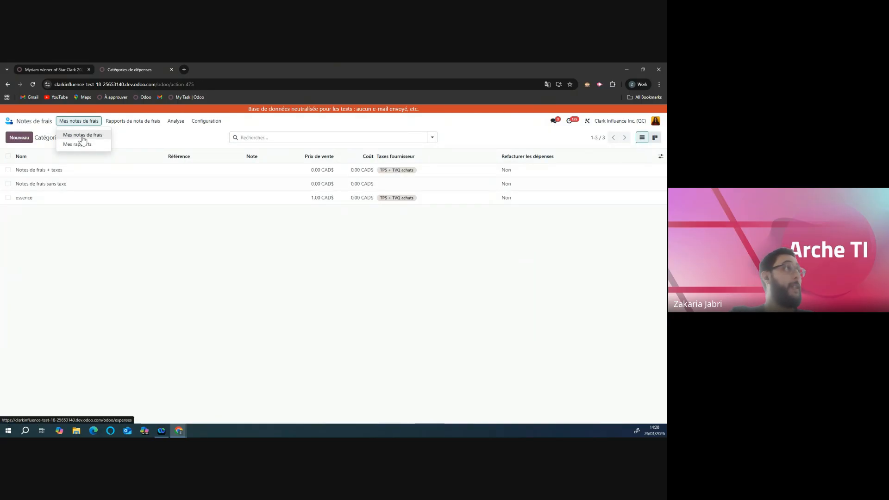
{"action": "left_click", "coordinate": [78, 133]}
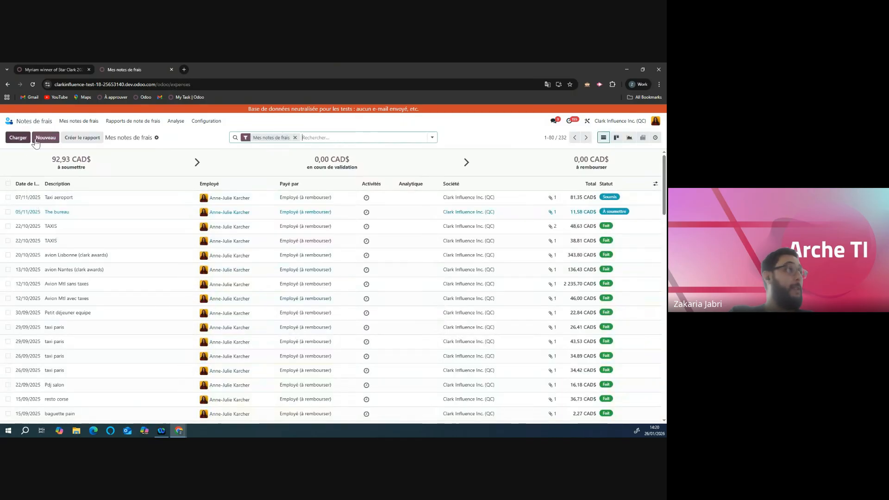
{"action": "left_click", "coordinate": [46, 137]}
{"action": "left_click", "coordinate": [89, 204]}
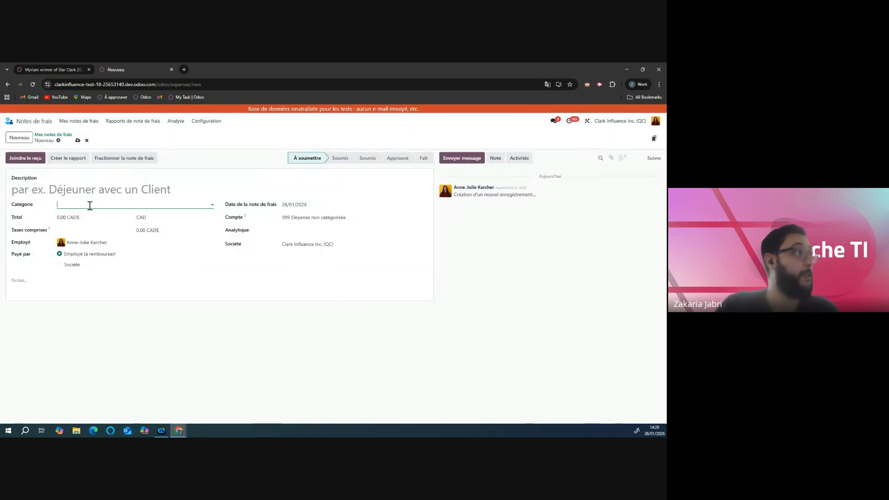
{"action": "left_click", "coordinate": [98, 235]}
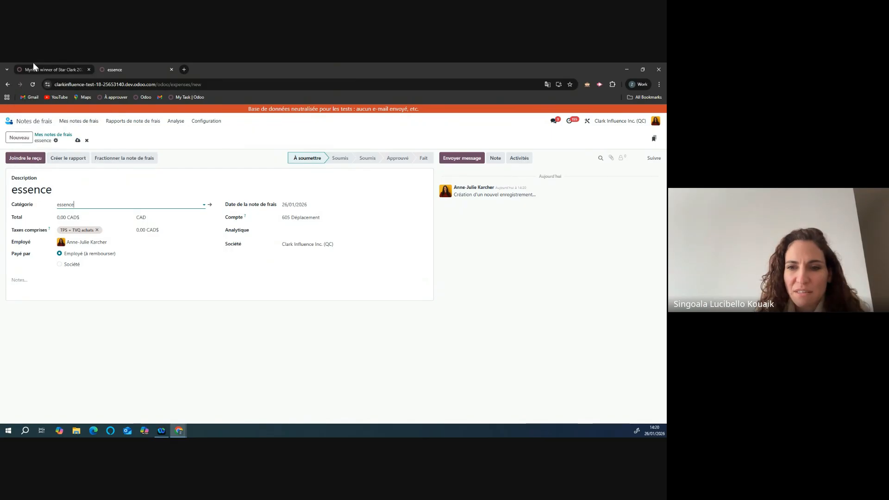
Switch to the production database and open the Notes de frais + taxes expense category to review its account and supplier taxes.
{"action": "left_click", "coordinate": [62, 67]}
{"action": "left_click", "coordinate": [206, 113]}
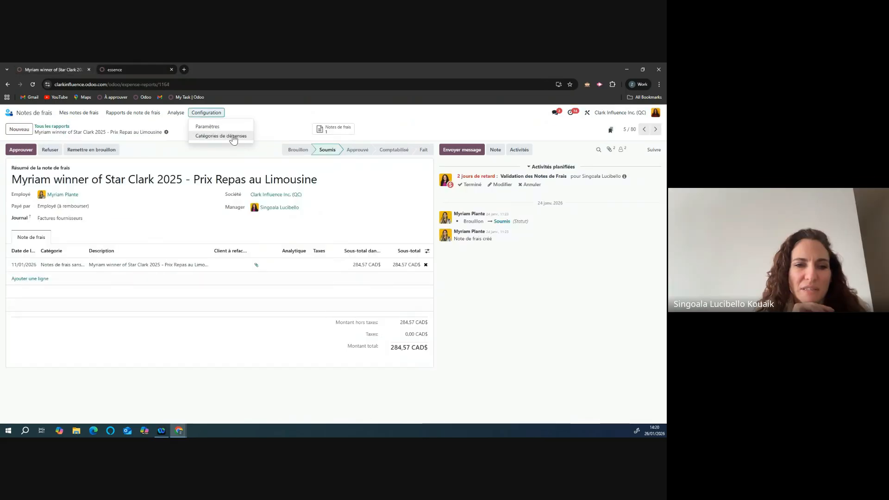
{"action": "left_click", "coordinate": [233, 138]}
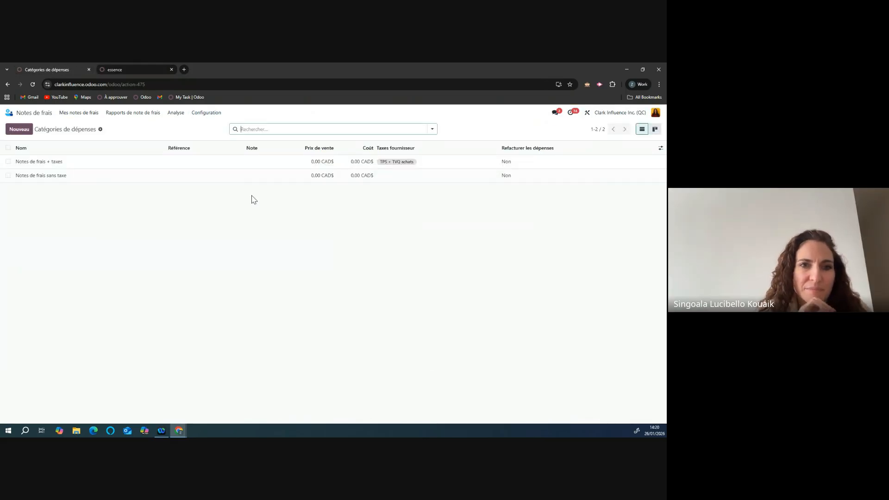
{"action": "left_click", "coordinate": [132, 163]}
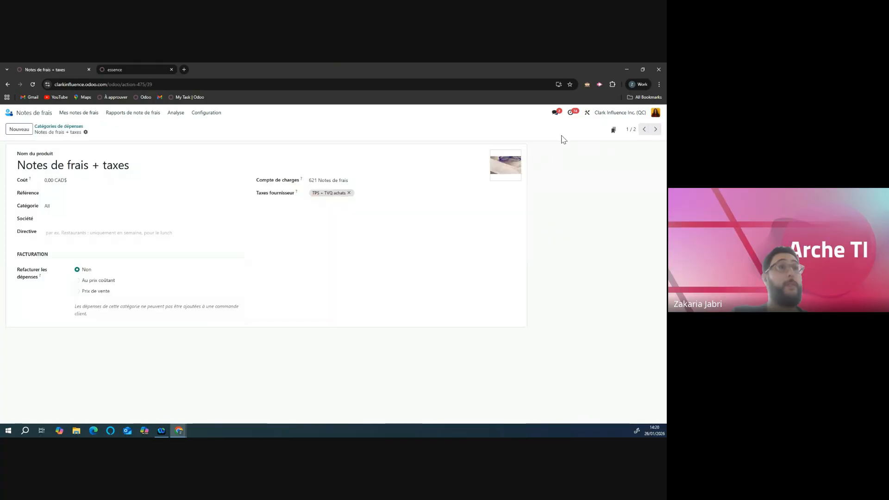
Turn on developer mode, view the metadata of the Notes de frais + taxes category, and return to the expense categories list.
{"action": "left_click", "coordinate": [588, 83]}
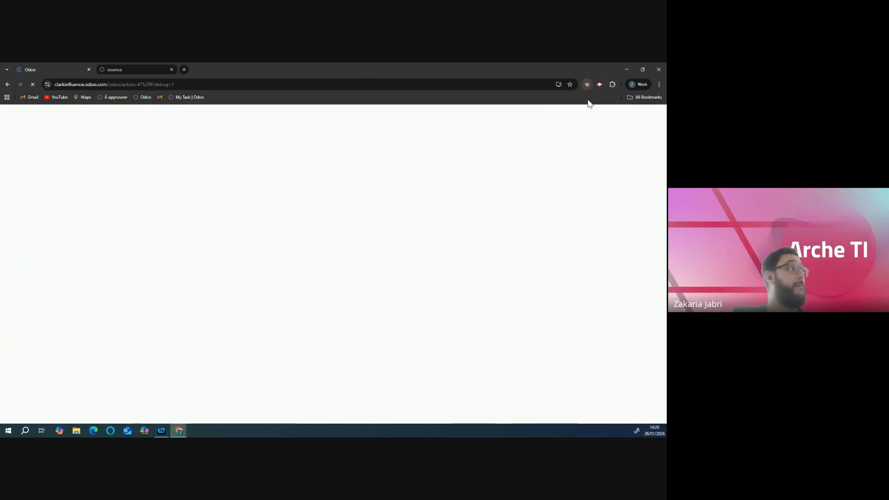
{"action": "left_click", "coordinate": [472, 113]}
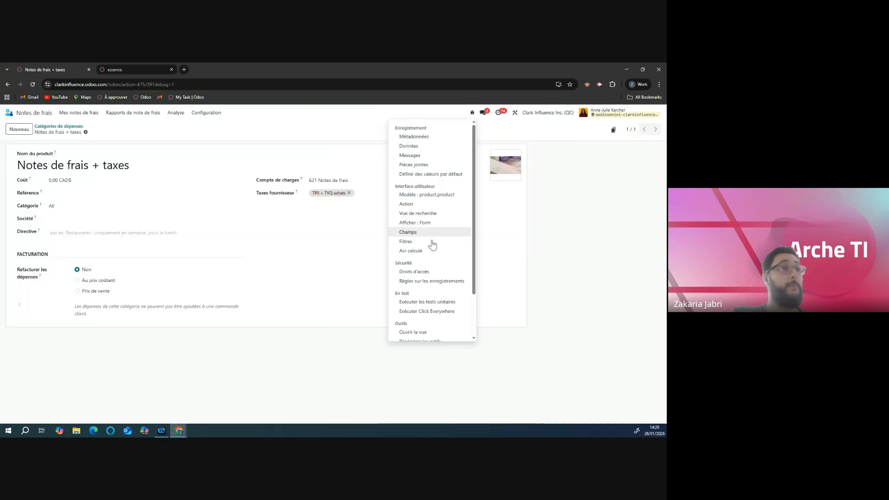
{"action": "left_click", "coordinate": [414, 137]}
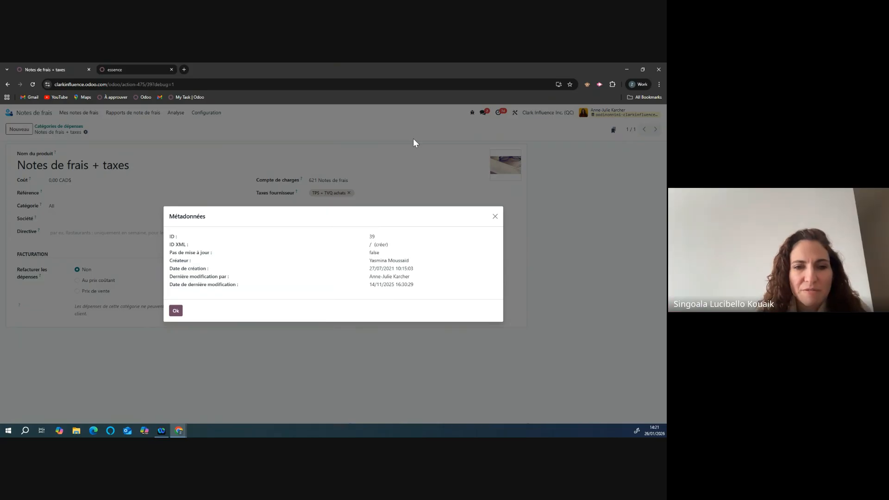
{"action": "left_click", "coordinate": [495, 216]}
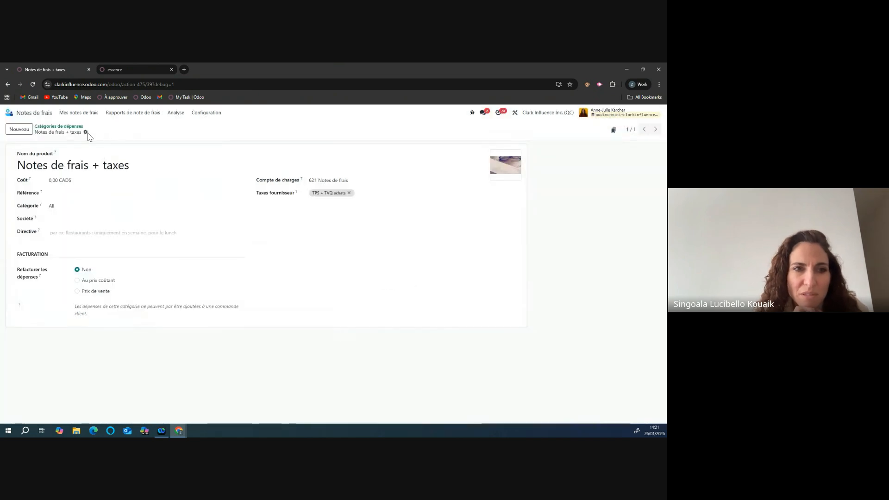
{"action": "left_click", "coordinate": [61, 127]}
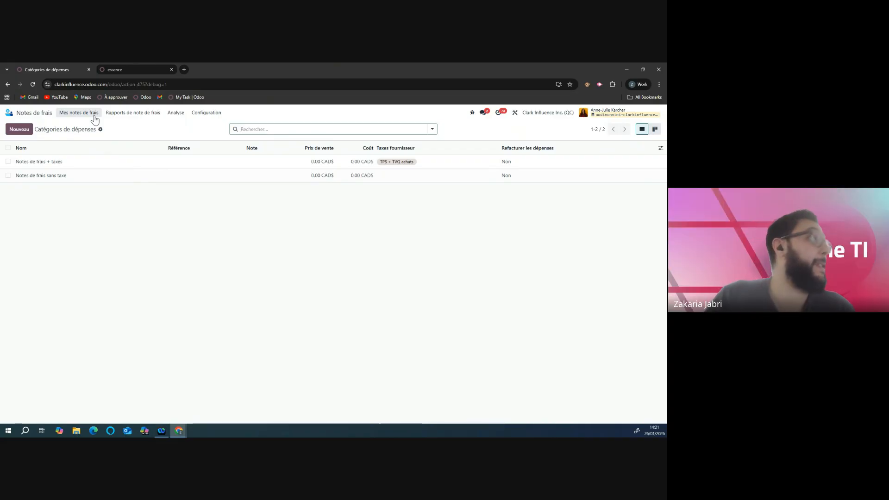
Switch back to the test database and open the =TEST 1 report from the list of all expense reports.
{"action": "left_click", "coordinate": [115, 65]}
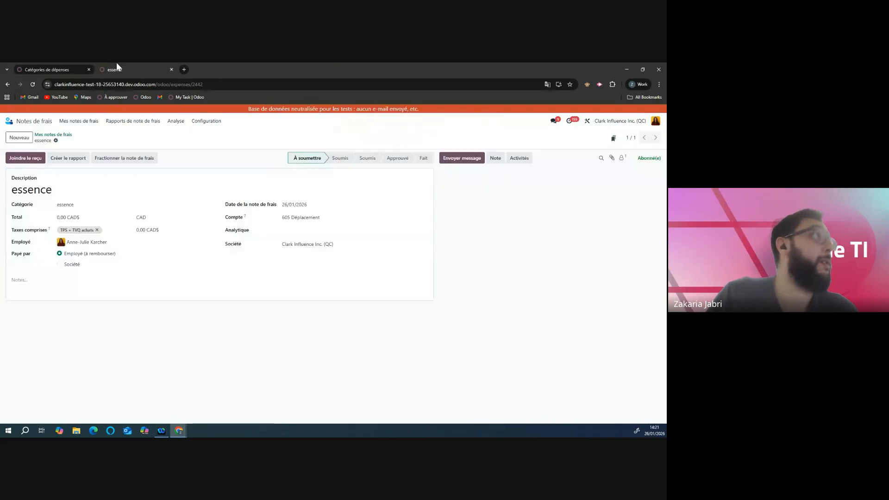
{"action": "left_click", "coordinate": [131, 121]}
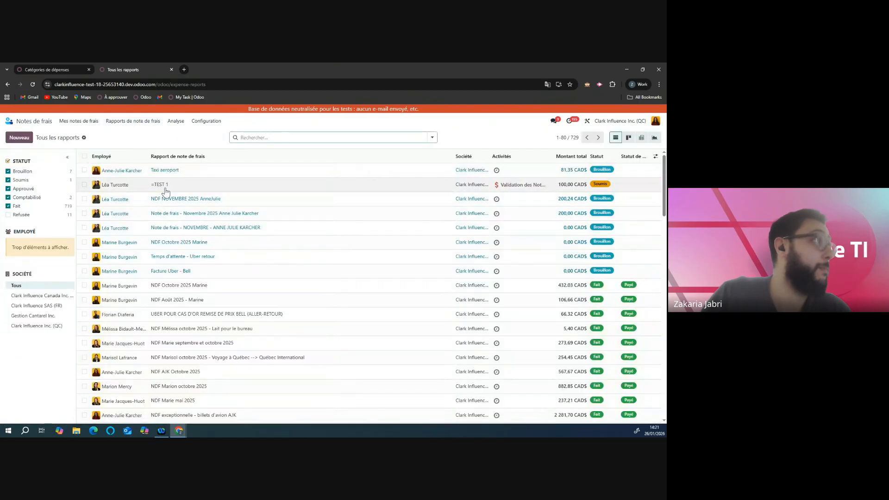
{"action": "left_click", "coordinate": [165, 187]}
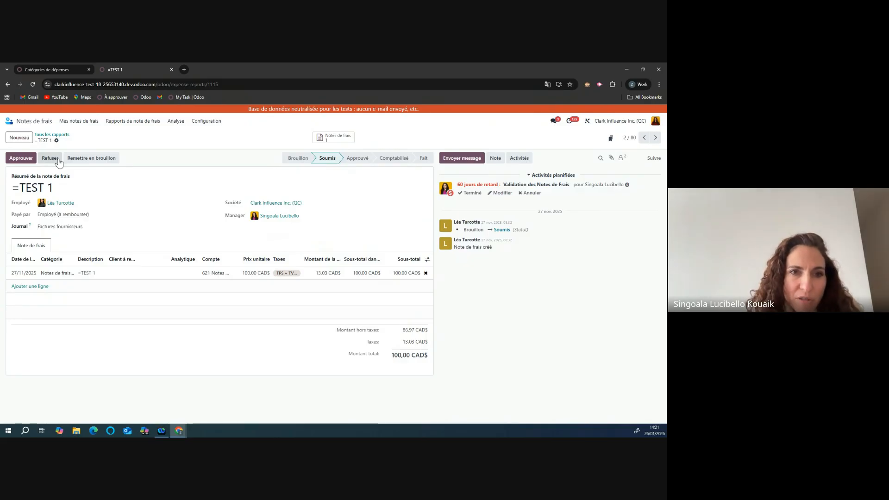
Examine the date and the available category choices on the =TEST 1 report's expense line without changing them.
{"action": "left_click", "coordinate": [91, 274]}
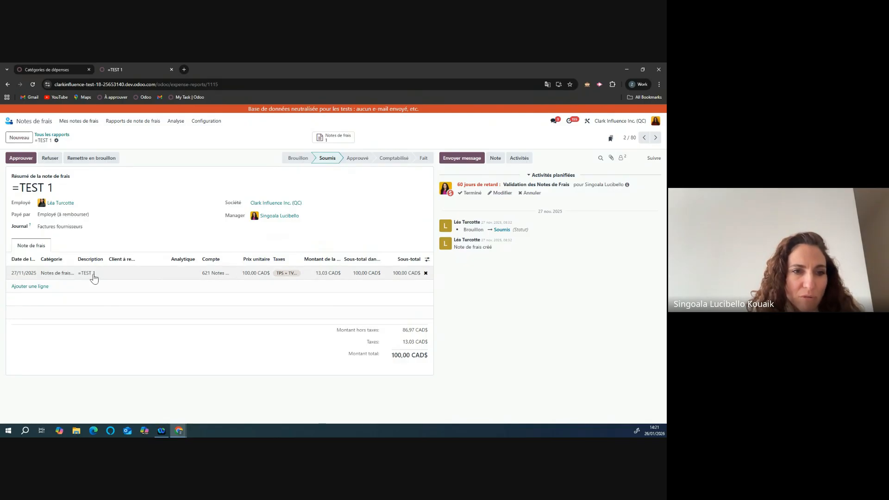
{"action": "left_click", "coordinate": [63, 273]}
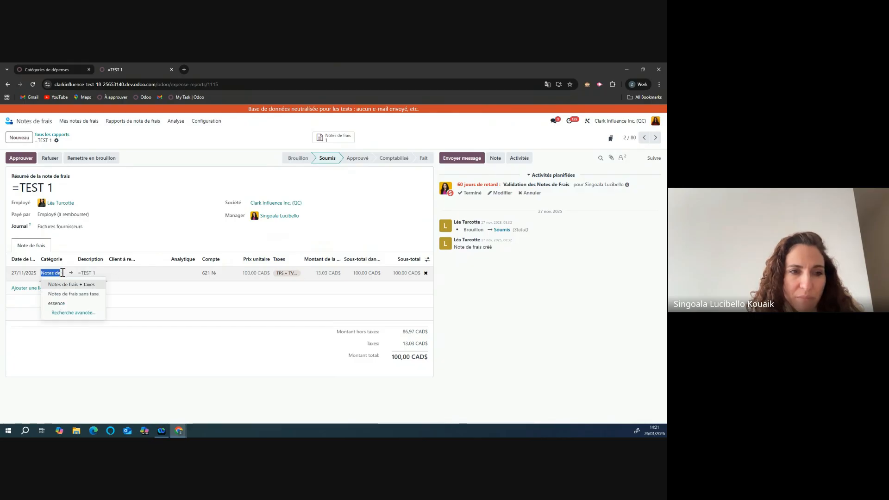
{"action": "left_click", "coordinate": [17, 275]}
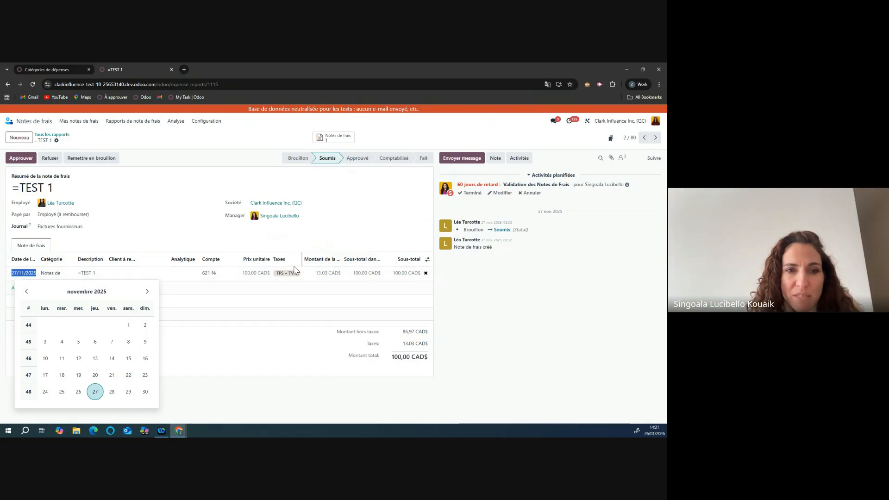
{"action": "left_click", "coordinate": [274, 240]}
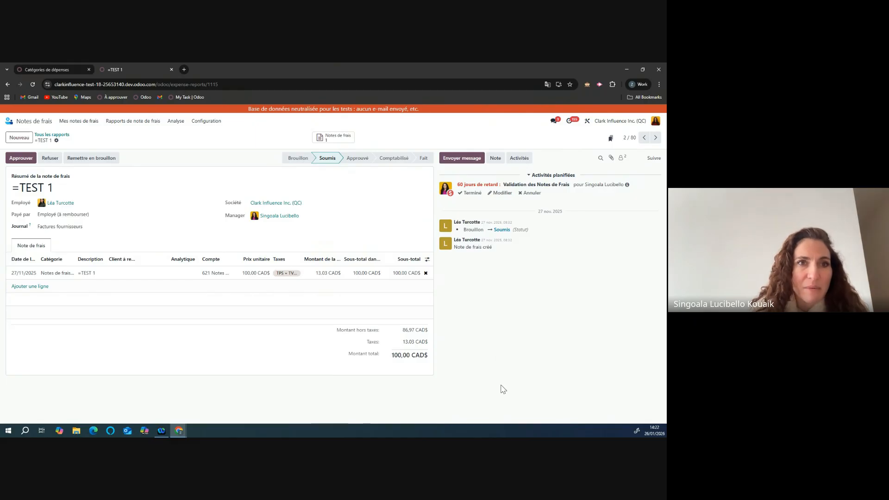
{"action": "left_click", "coordinate": [58, 273]}
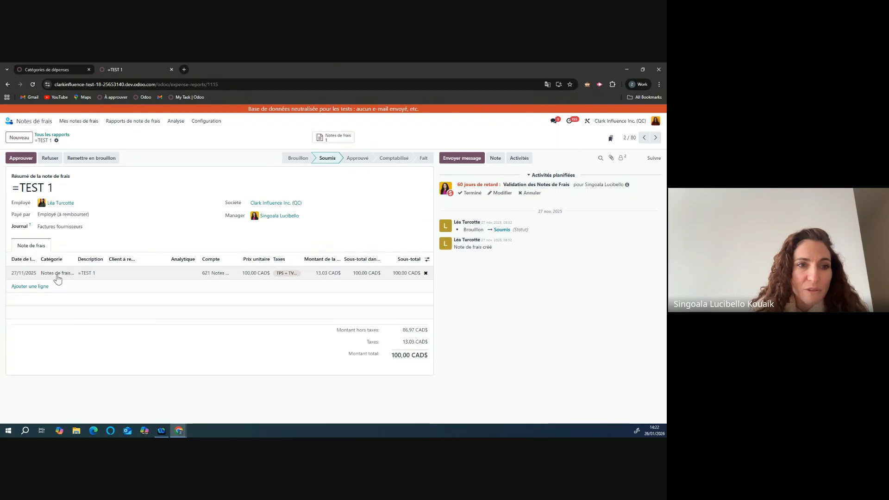
{"action": "left_click", "coordinate": [21, 274]}
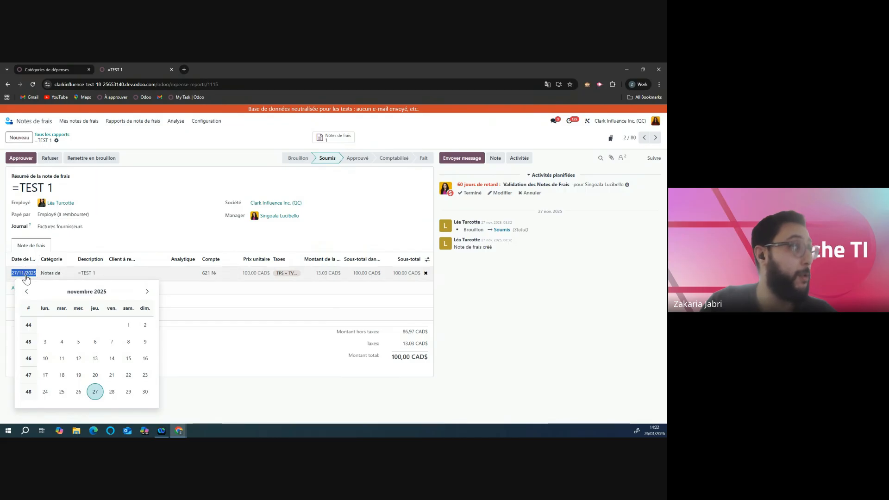
{"action": "left_click", "coordinate": [49, 274]}
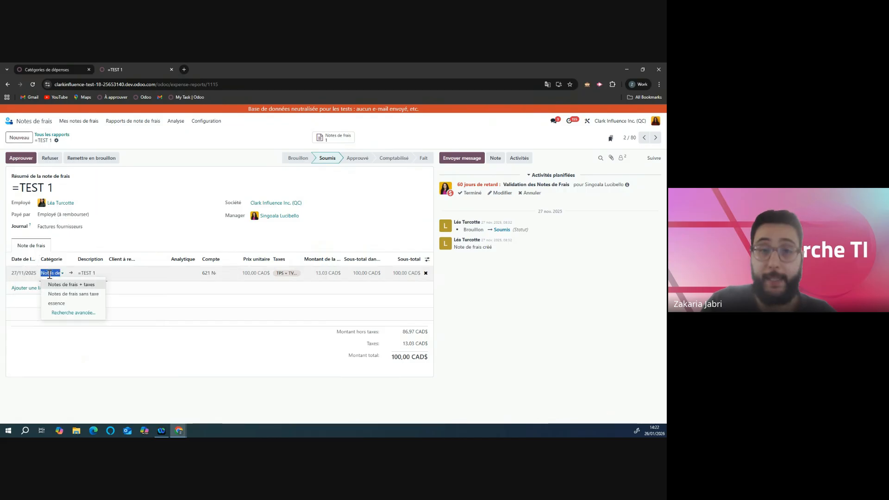
{"action": "left_click", "coordinate": [90, 273]}
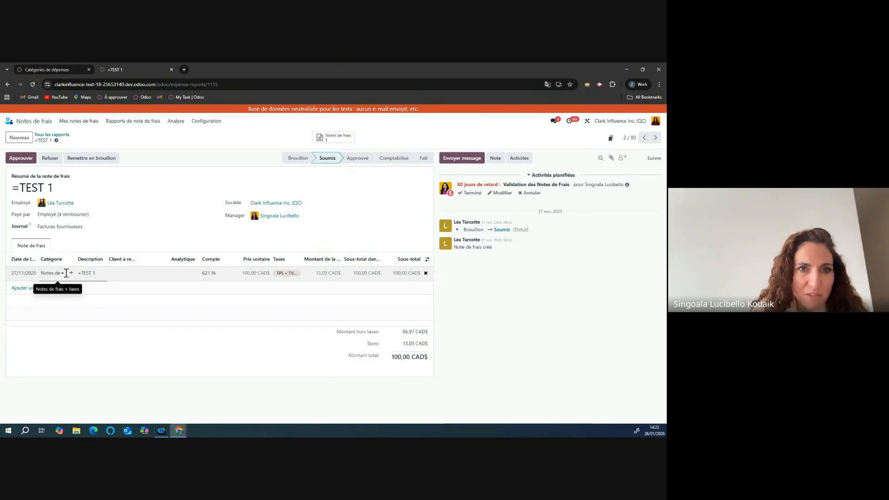
Examine the analytic distribution, account and tax fields on the =TEST 1 report's expense line.
{"action": "left_click", "coordinate": [123, 275]}
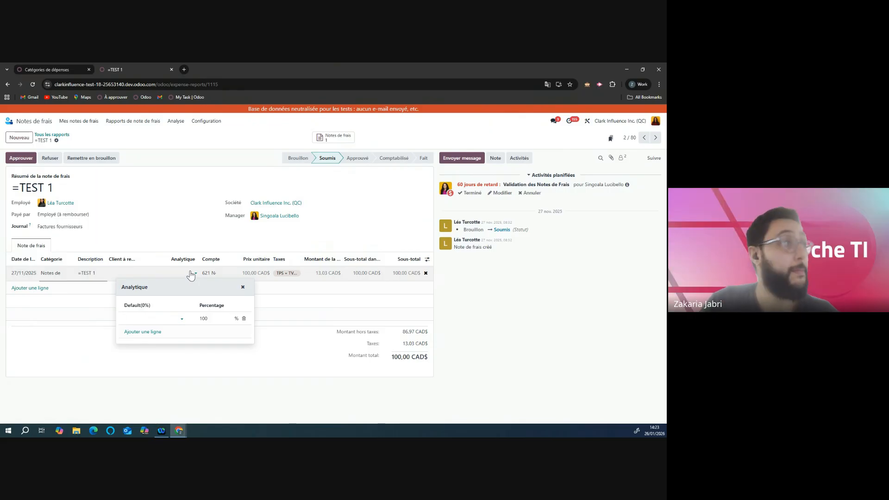
{"action": "left_click", "coordinate": [189, 238]}
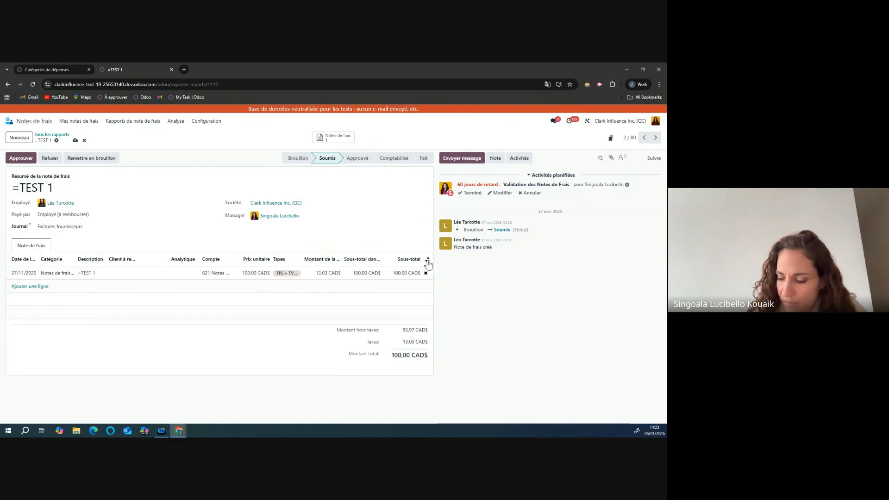
{"action": "left_click", "coordinate": [272, 272]}
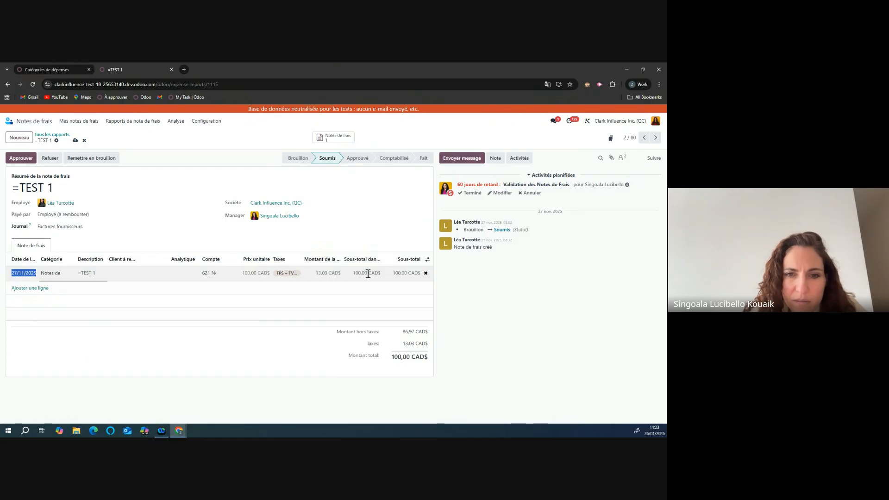
{"action": "left_click", "coordinate": [208, 273]}
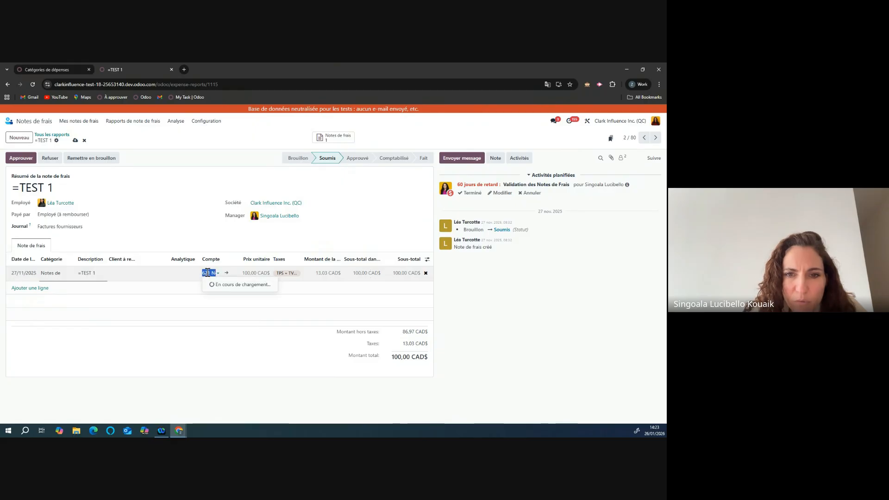
{"action": "left_click", "coordinate": [284, 239]}
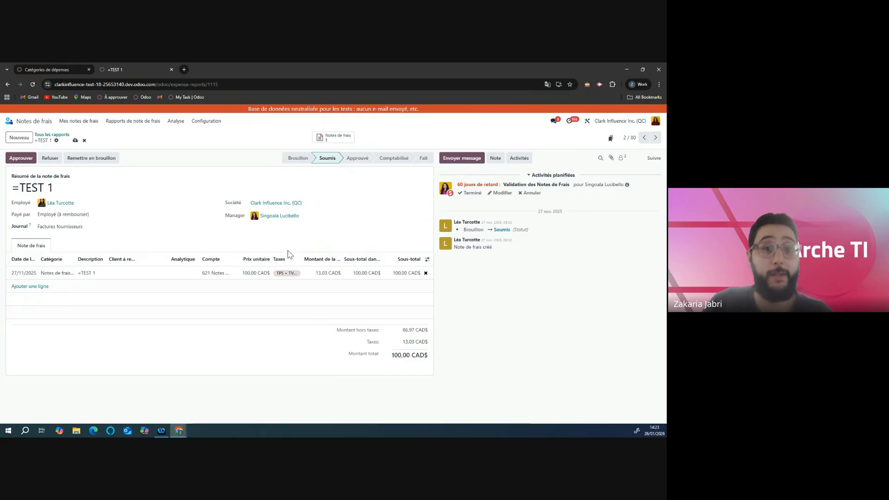
{"action": "mouse_move", "coordinate": [292, 263]}
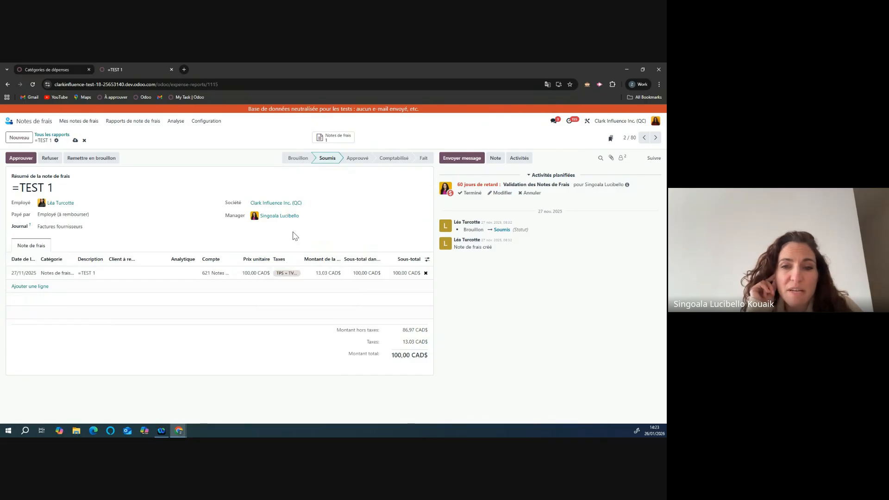
Open the expense linked to the =TEST 1 report, check its total and included taxes, and return to the report.
{"action": "left_click", "coordinate": [332, 139]}
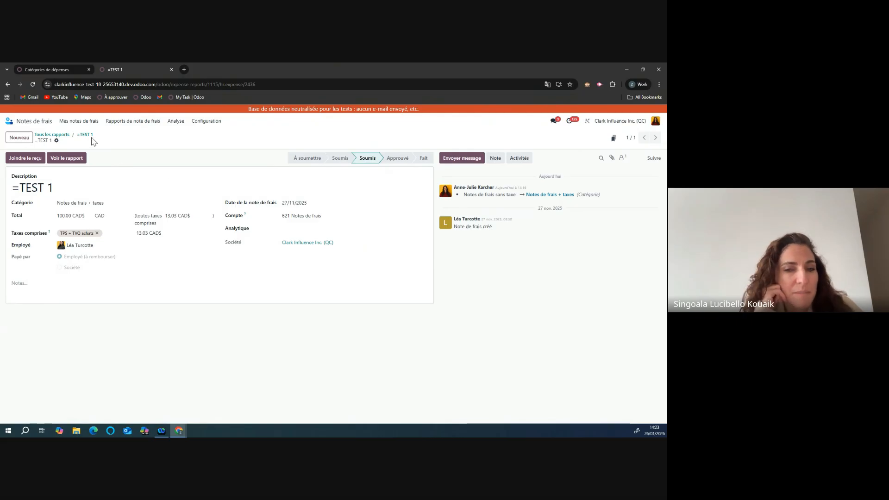
{"action": "left_click", "coordinate": [86, 135]}
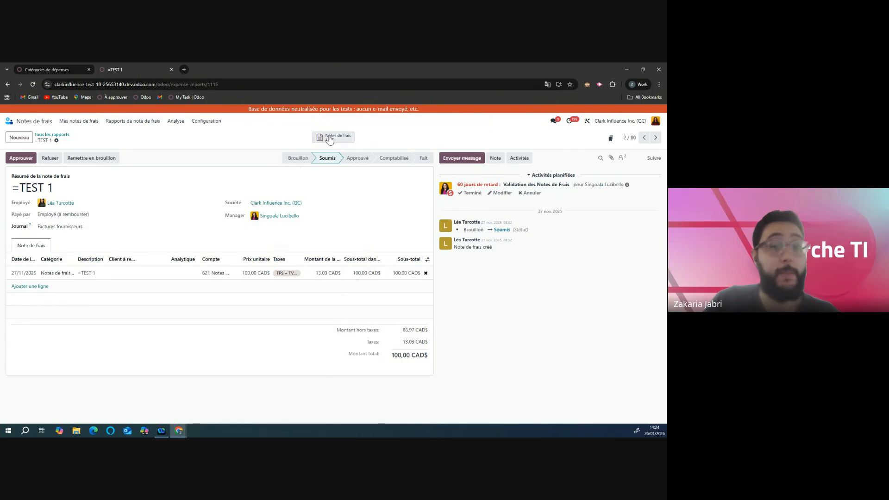
{"action": "left_click", "coordinate": [329, 138]}
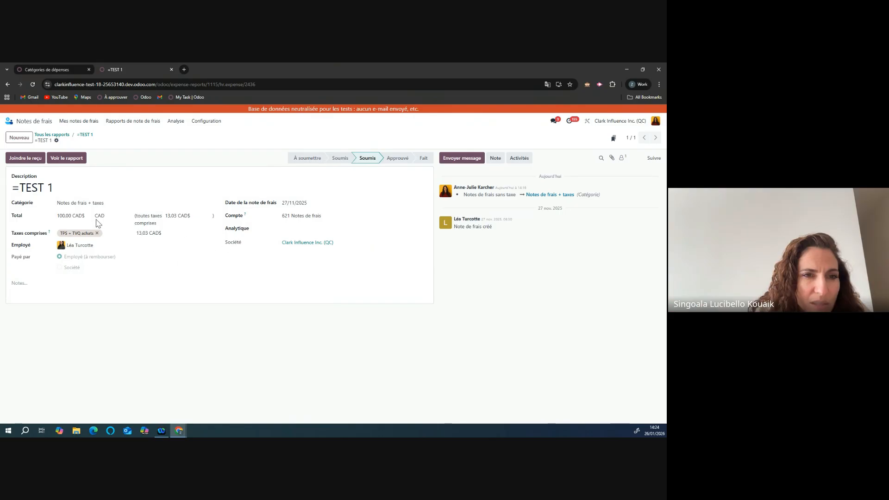
{"action": "left_click", "coordinate": [62, 216]}
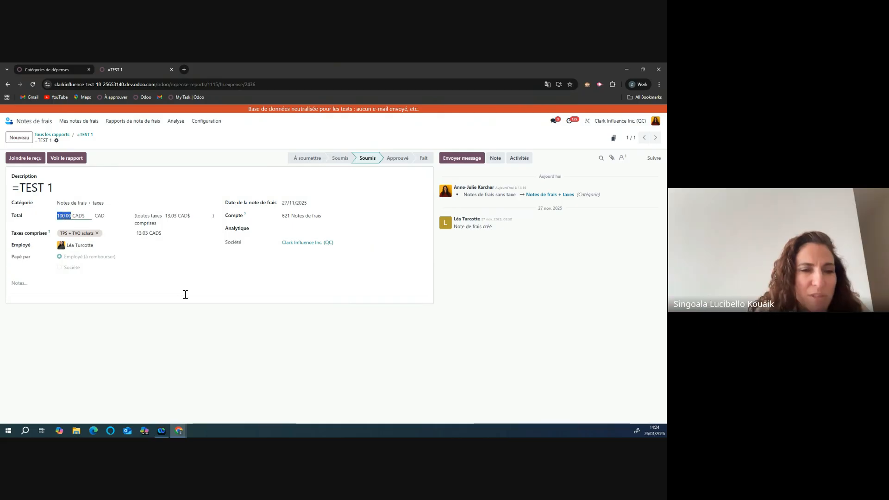
{"action": "left_click", "coordinate": [85, 135]}
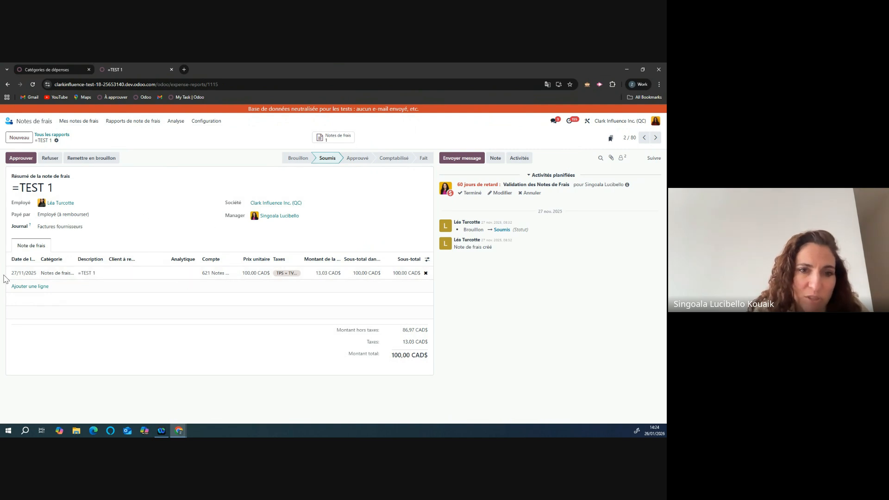
Add an expense line to the =TEST 1 report described test3, with category essence and total 50 CAD$, and save it.
{"action": "left_click", "coordinate": [26, 287]}
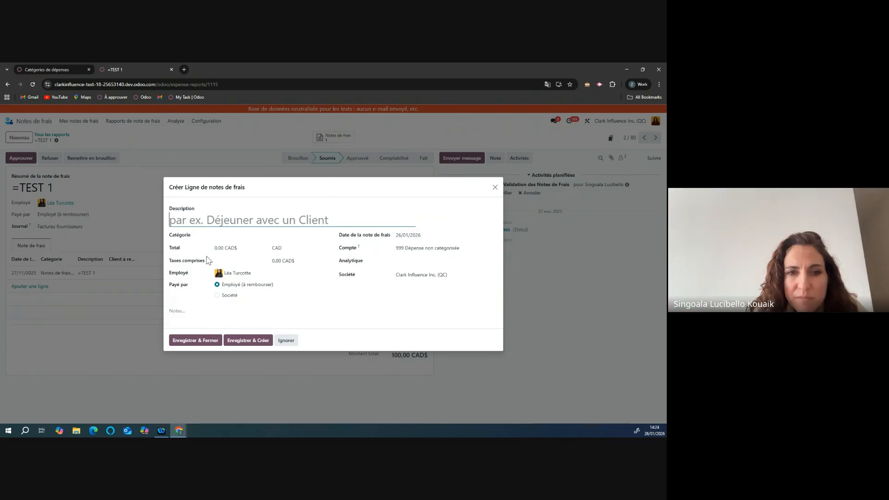
{"action": "type", "text": "test3"}
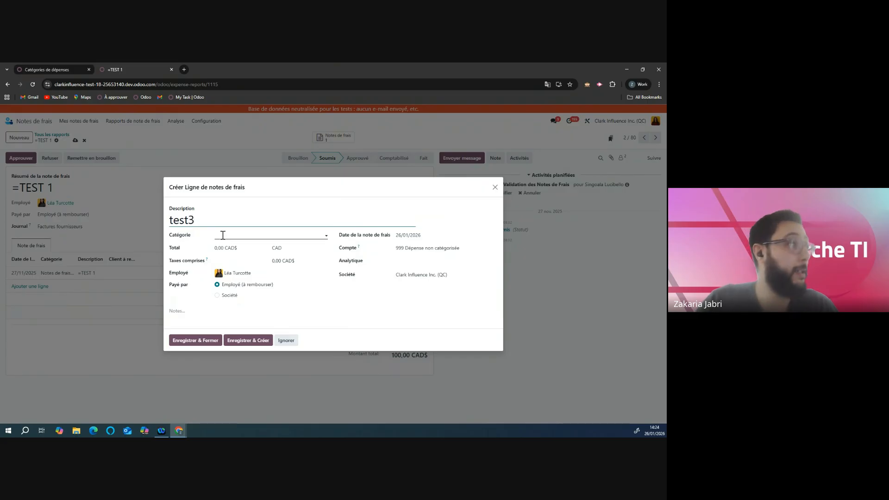
{"action": "left_click", "coordinate": [223, 235]}
{"action": "left_click", "coordinate": [226, 244]}
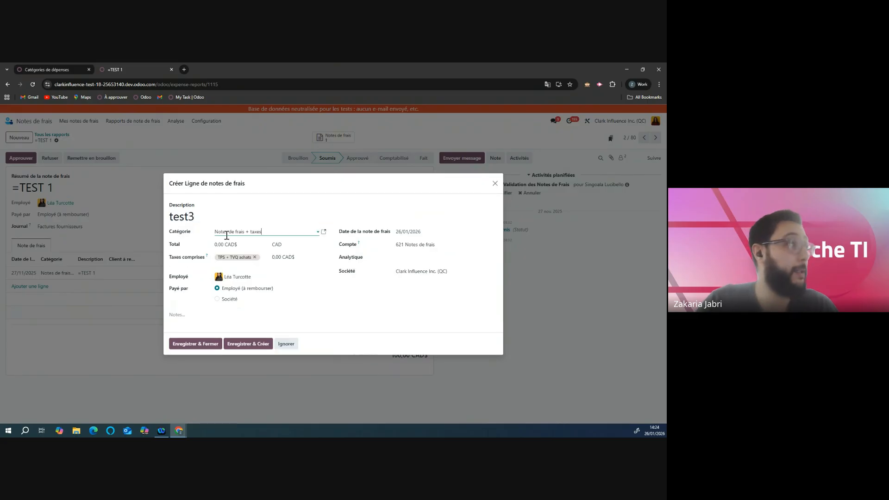
{"action": "left_click", "coordinate": [252, 236]}
{"action": "left_click", "coordinate": [236, 260]}
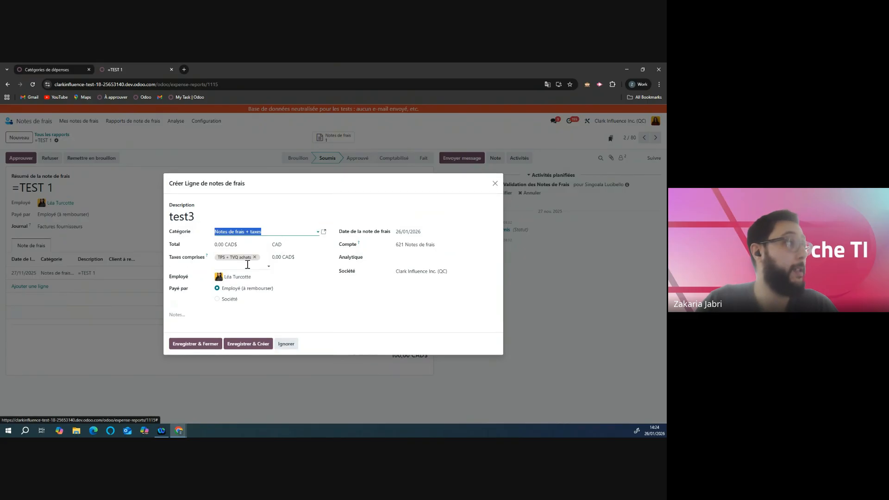
{"action": "left_click", "coordinate": [224, 245]}
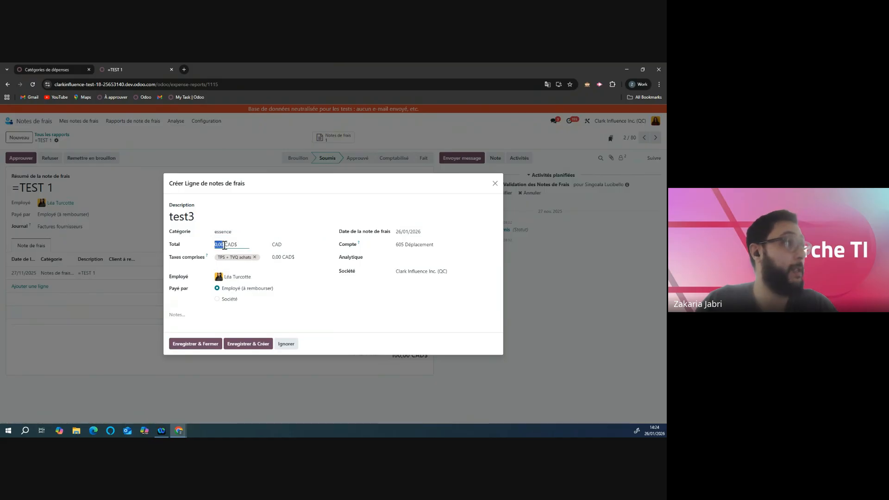
{"action": "type", "text": "50"}
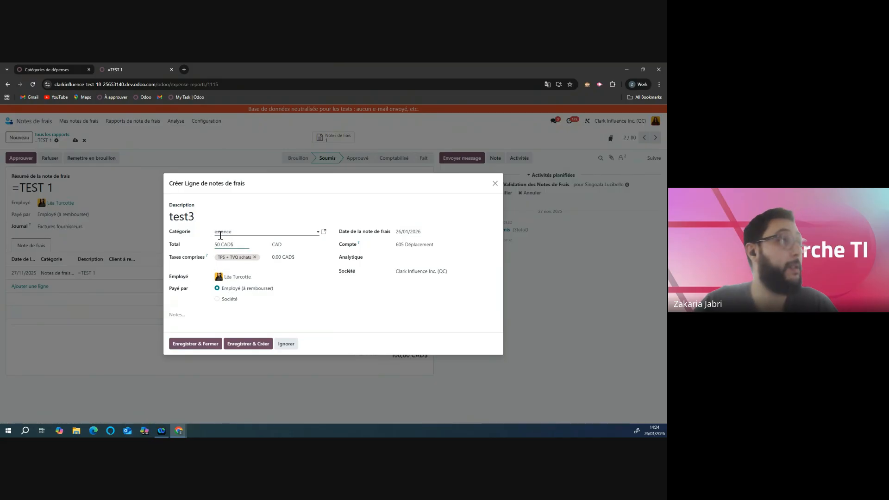
{"action": "left_click", "coordinate": [216, 346]}
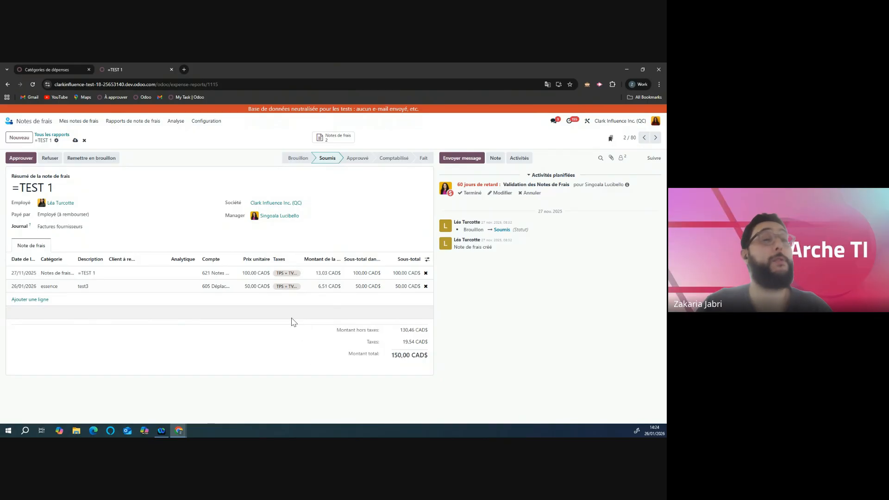
{"action": "left_click", "coordinate": [78, 122]}
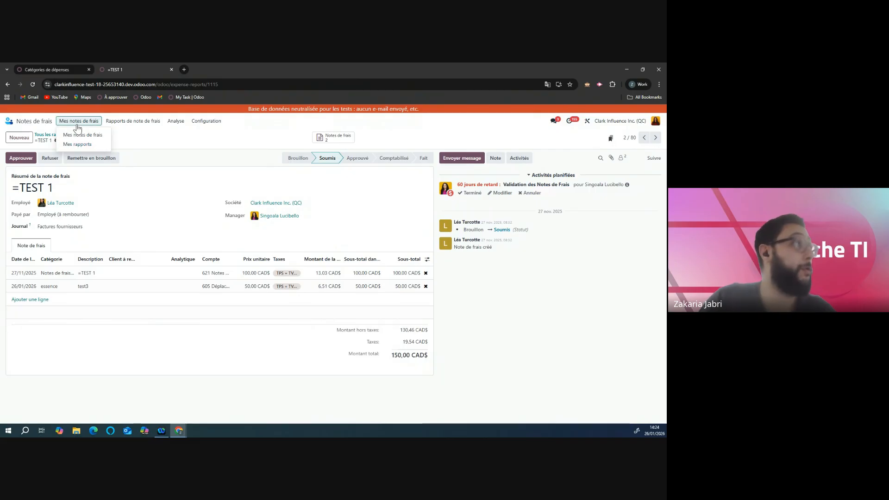
{"action": "left_click", "coordinate": [80, 134]}
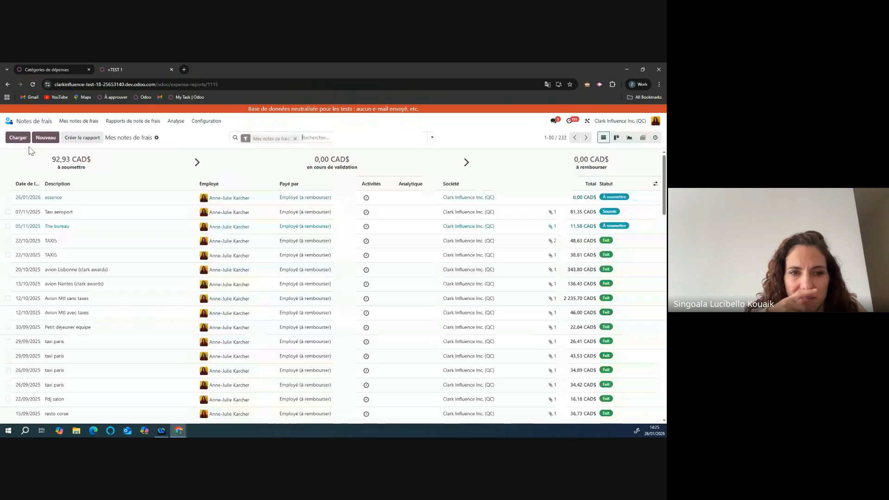
{"action": "left_click", "coordinate": [46, 137]}
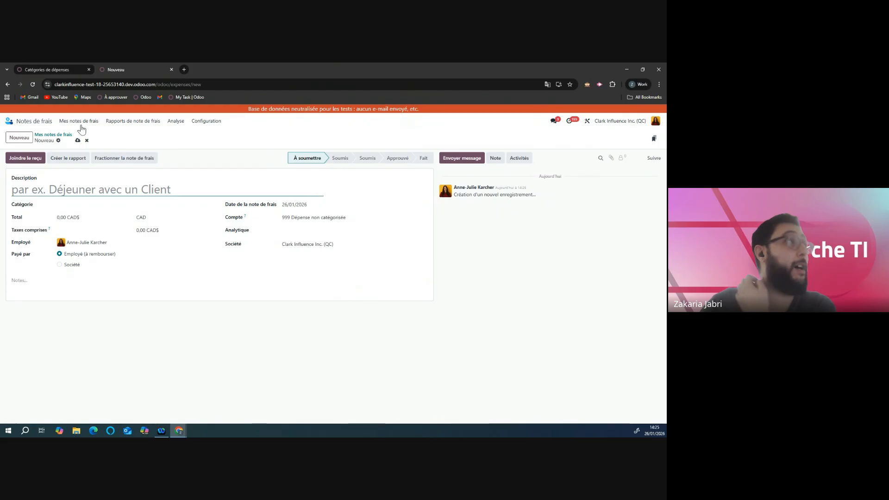
{"action": "left_click", "coordinate": [87, 141]}
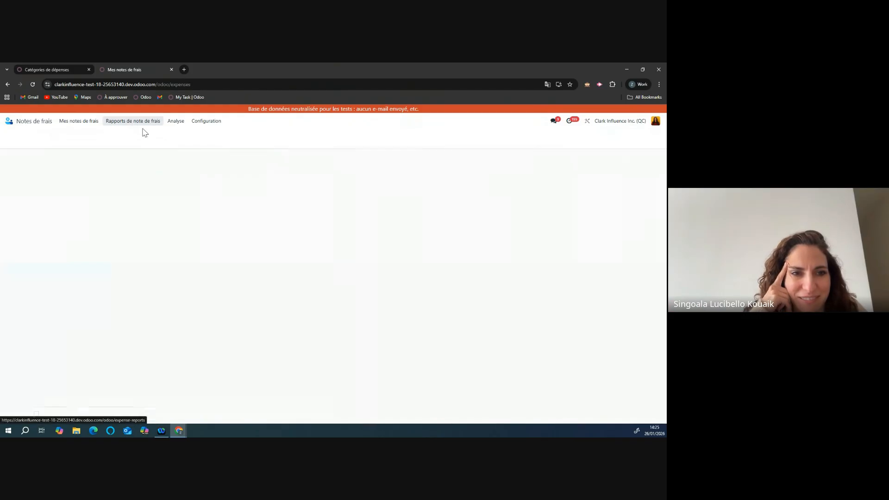
Reopen the =TEST 1 report from all expense reports and try attaching a file to it, cancelling the file selection.
{"action": "left_click", "coordinate": [145, 133]}
{"action": "left_click", "coordinate": [207, 185]}
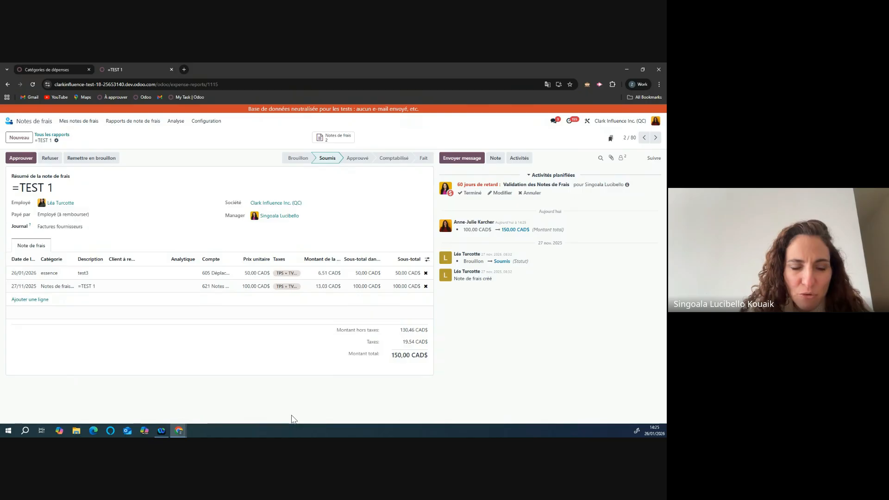
{"action": "left_click", "coordinate": [612, 158]}
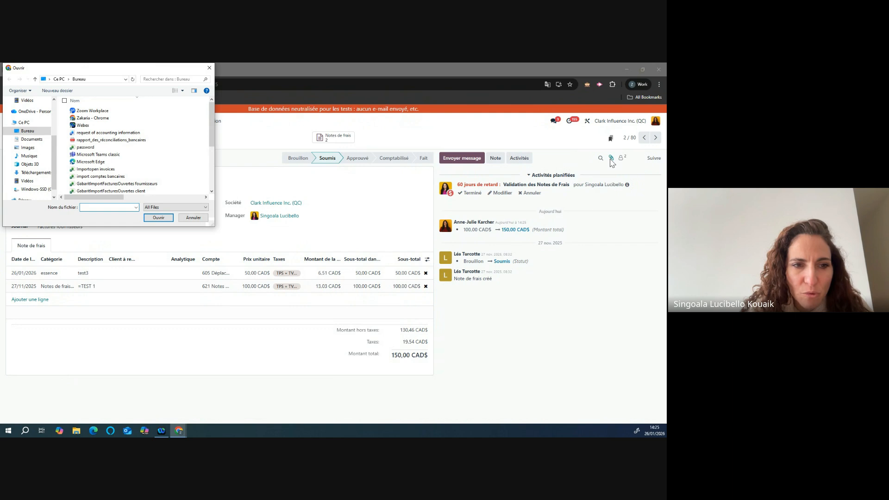
{"action": "left_click", "coordinate": [213, 68]}
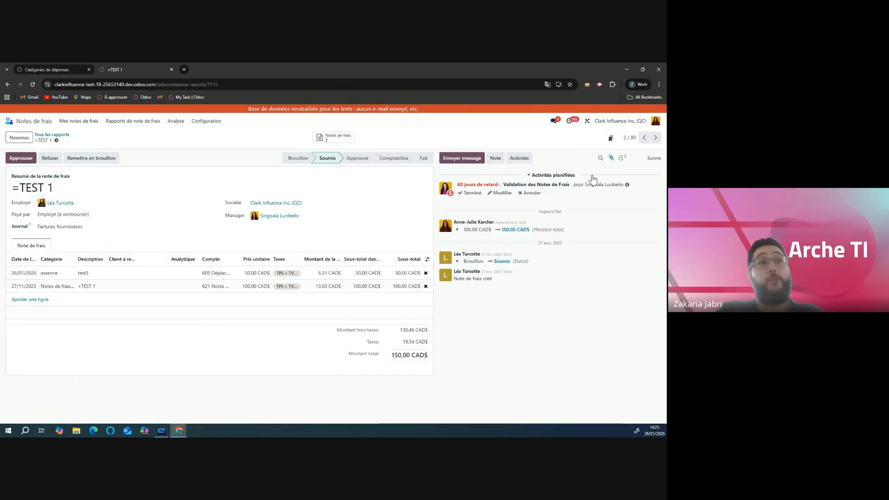
{"action": "left_click", "coordinate": [611, 158]}
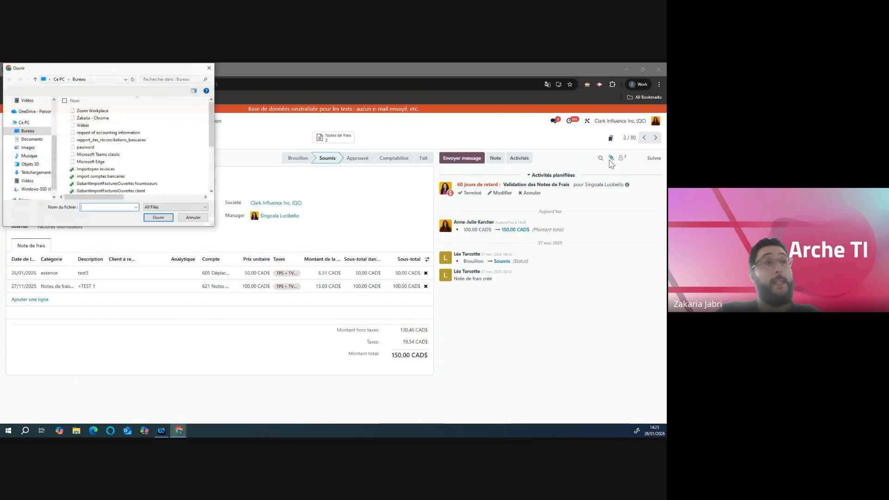
{"action": "left_click", "coordinate": [202, 218]}
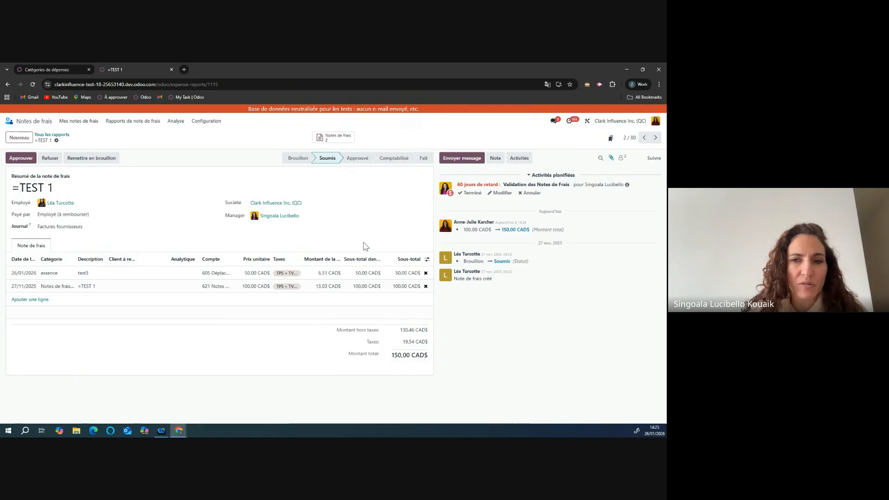
Approve the =TEST 1 report and review its linked draft vendor bill before returning to the report.
{"action": "left_click", "coordinate": [10, 158]}
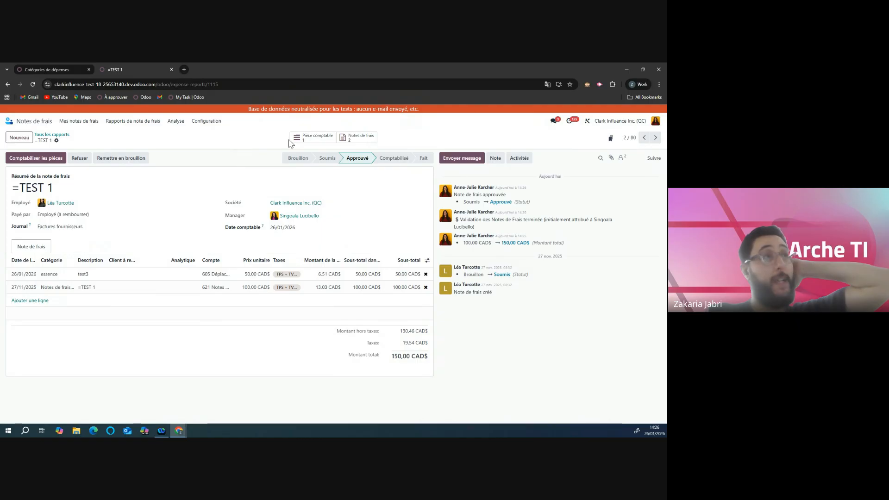
{"action": "left_click", "coordinate": [308, 144]}
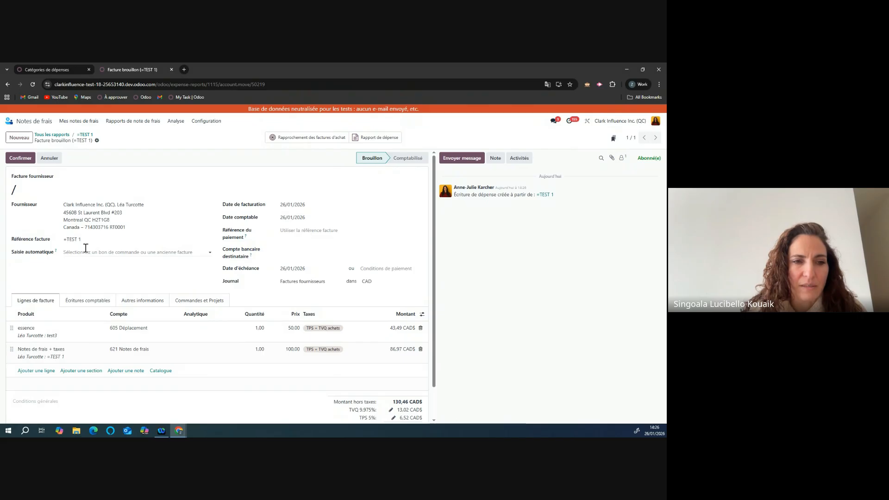
{"action": "left_click", "coordinate": [85, 135]}
Post the approved =TEST 1 report's journal entries and inspect its payment form without creating a payment.
{"action": "left_click", "coordinate": [28, 159]}
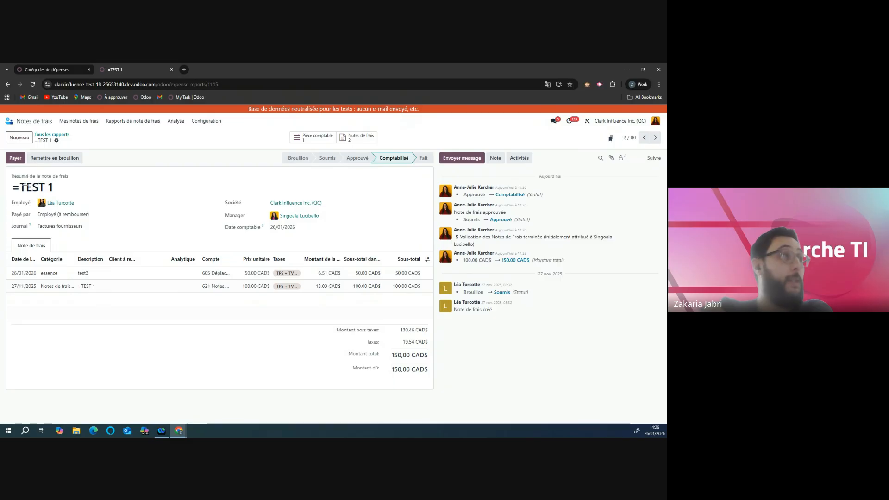
{"action": "left_click", "coordinate": [16, 158]}
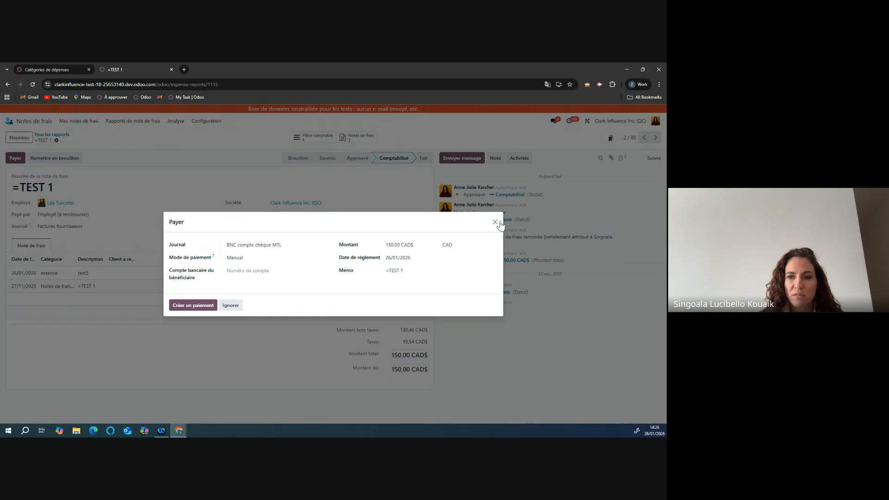
{"action": "left_click", "coordinate": [496, 222]}
Return to the list of all expense reports and filter it to the Comptabilisé status only.
{"action": "left_click", "coordinate": [65, 137]}
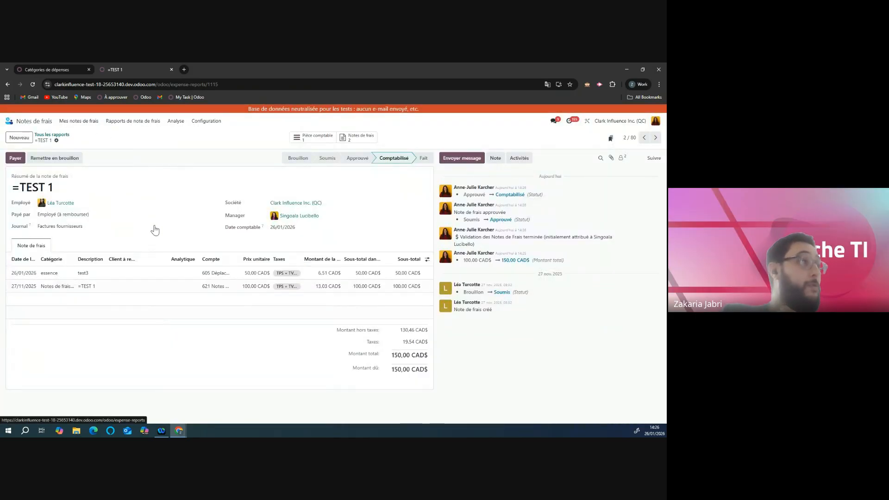
{"action": "left_click", "coordinate": [7, 188]}
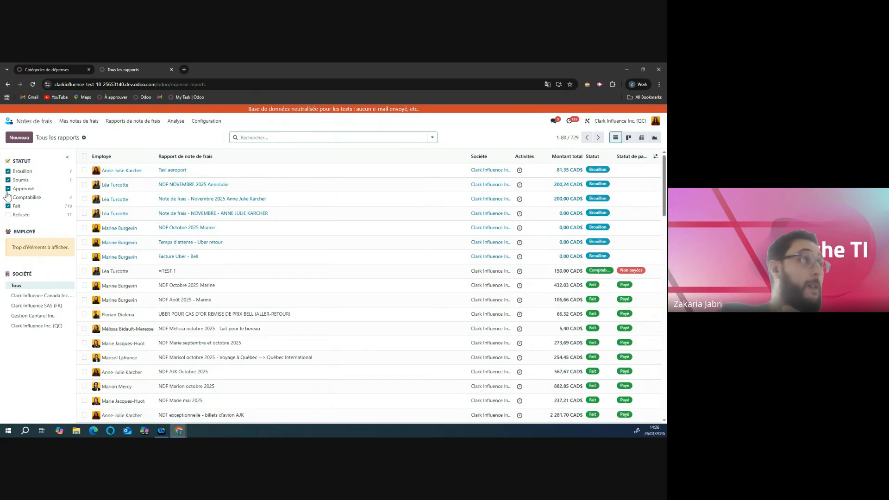
{"action": "left_click", "coordinate": [7, 171]}
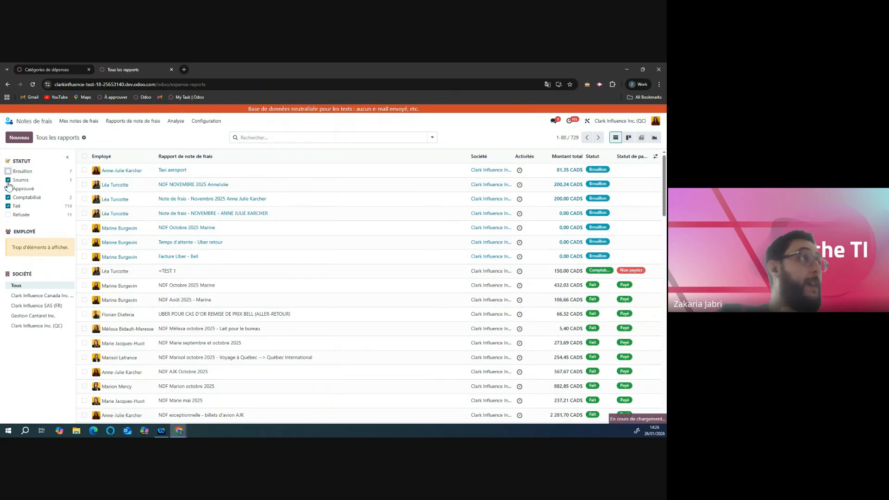
{"action": "left_click", "coordinate": [8, 189]}
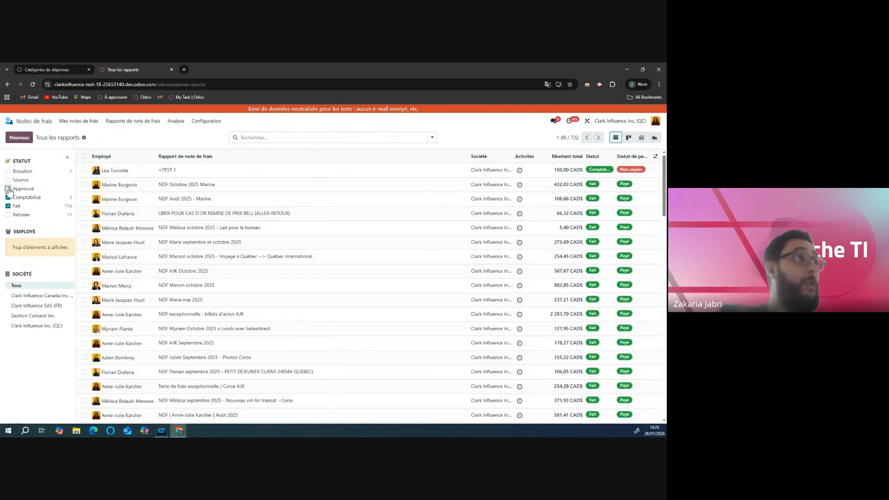
{"action": "left_click", "coordinate": [9, 207]}
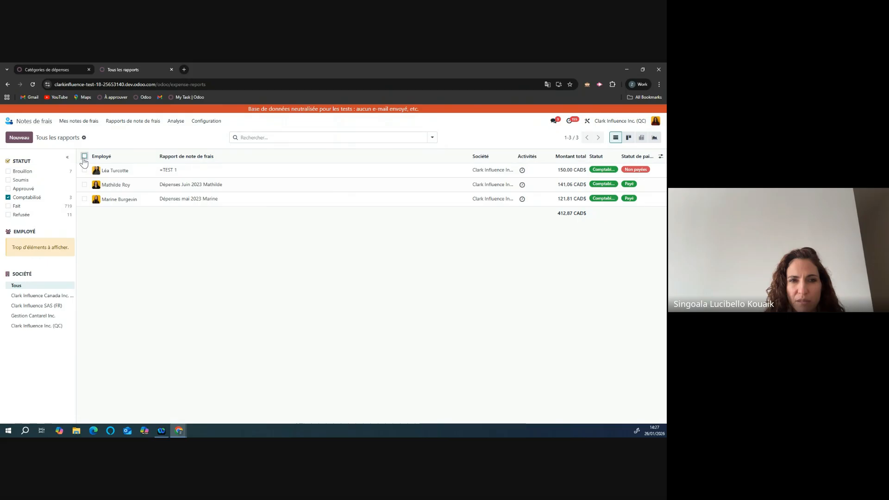
Check the bulk actions available for all the posted reports together and for the =TEST 1 report alone.
{"action": "left_click", "coordinate": [85, 156]}
{"action": "left_click", "coordinate": [392, 143]}
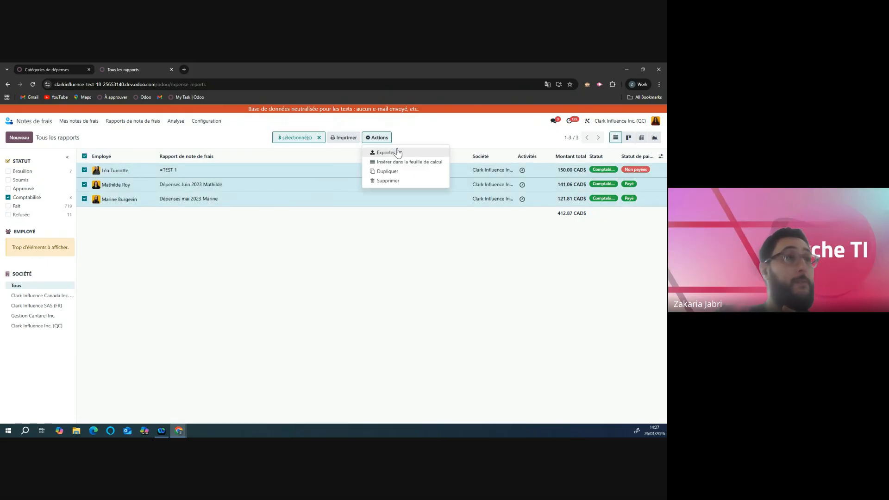
{"action": "left_click", "coordinate": [182, 273]}
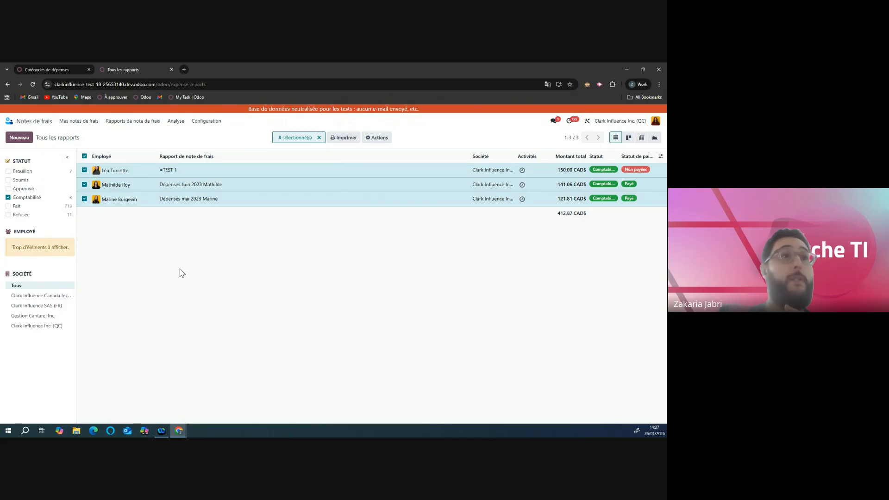
{"action": "left_click", "coordinate": [84, 185]}
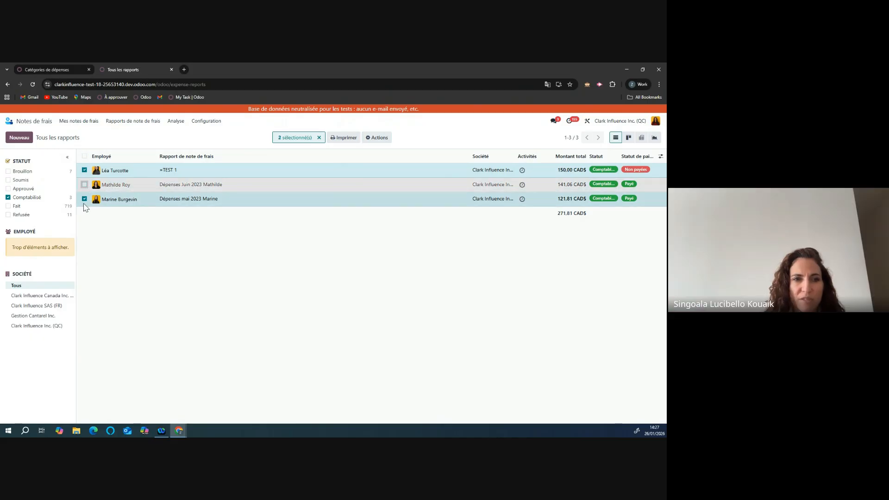
{"action": "left_click", "coordinate": [84, 199]}
{"action": "left_click", "coordinate": [375, 142]}
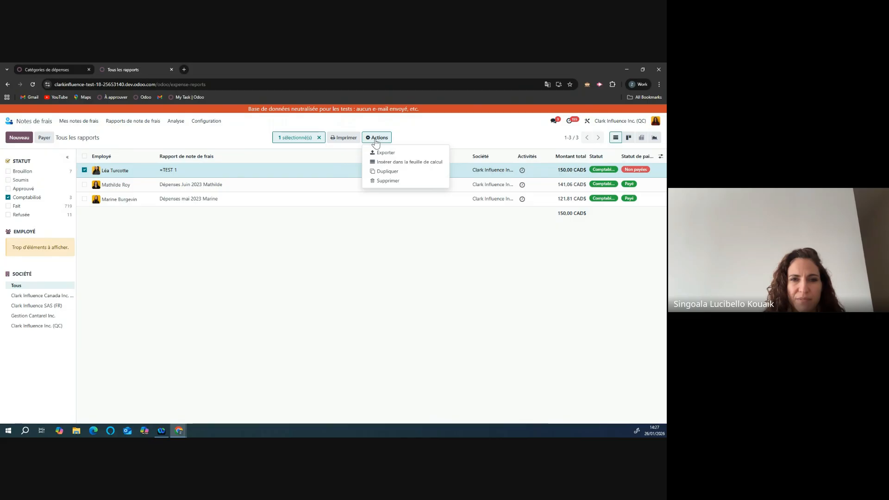
{"action": "left_click", "coordinate": [163, 139]}
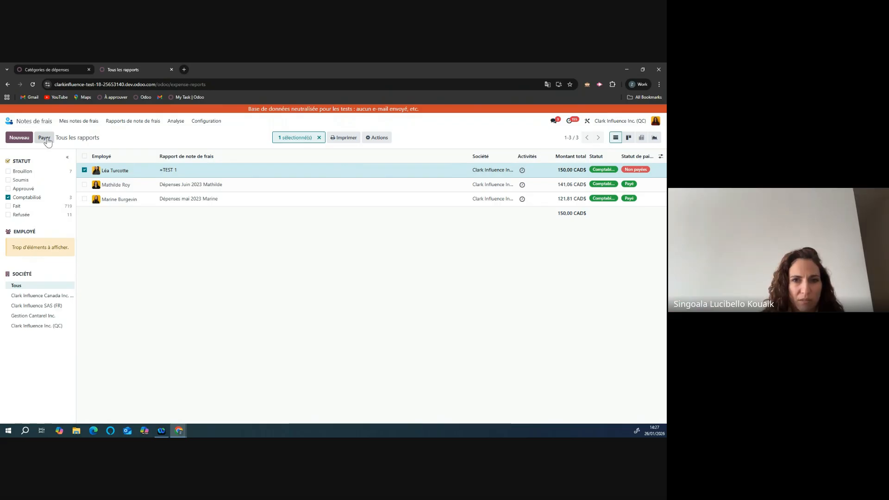
Open the posted June 2023 expense report to review its lines and payment status, and return to the list.
{"action": "left_click", "coordinate": [167, 190]}
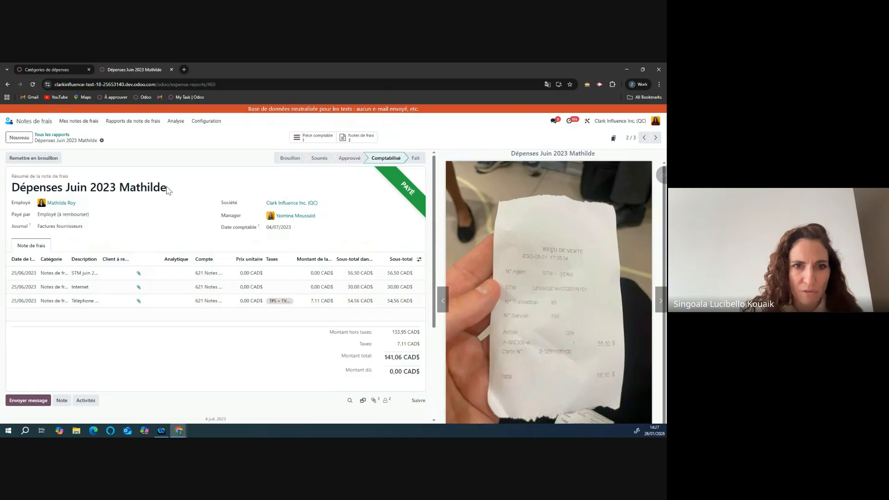
{"action": "left_click", "coordinate": [52, 134]}
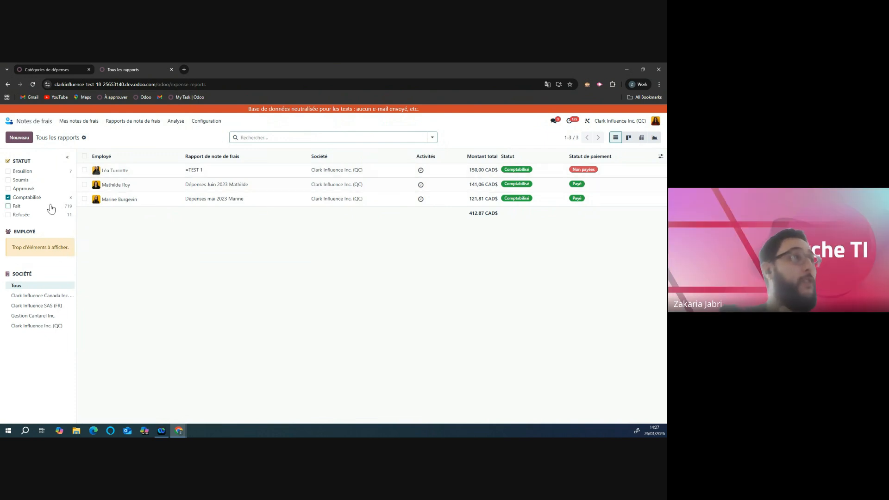
Pay the =TEST 1 report from the list with the BNC compte chèque MTL journal and filter the list to Fait reports.
{"action": "left_click", "coordinate": [85, 170]}
{"action": "left_click", "coordinate": [44, 138]}
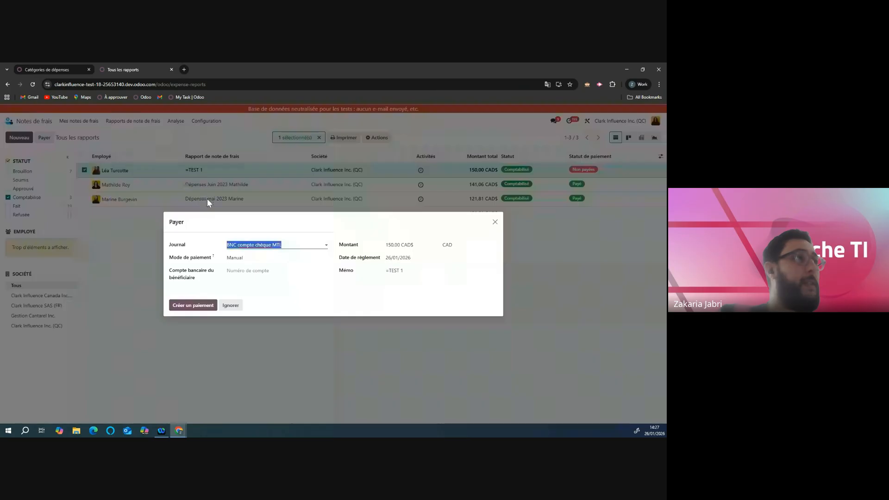
{"action": "left_click", "coordinate": [188, 305]}
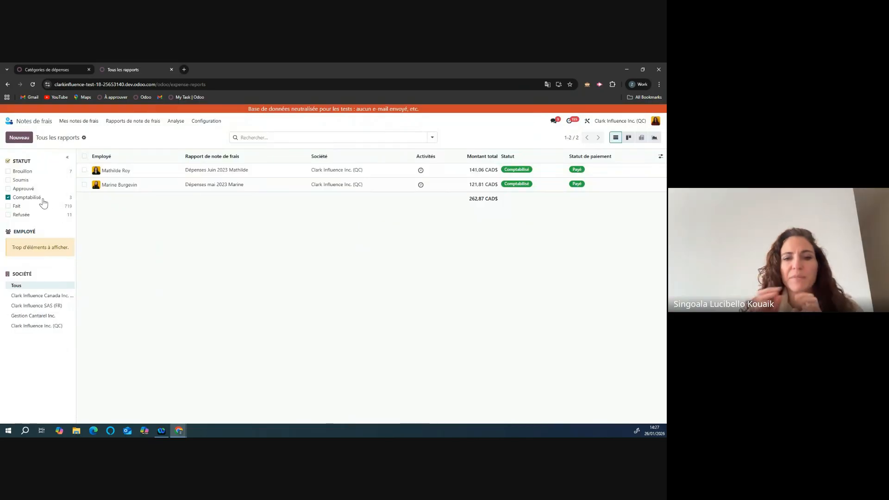
{"action": "left_click", "coordinate": [8, 198]}
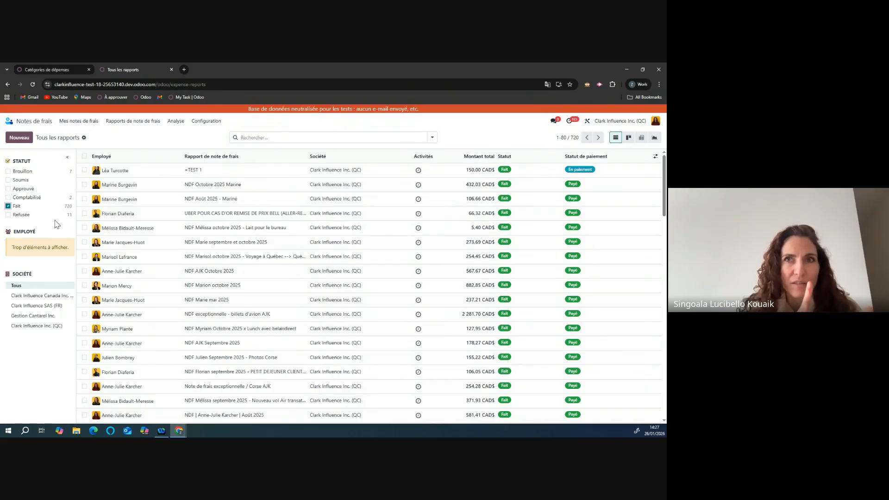
List all expense reports in every status except Refusée and open the draft Taxi aeroport report.
{"action": "left_click", "coordinate": [132, 122]}
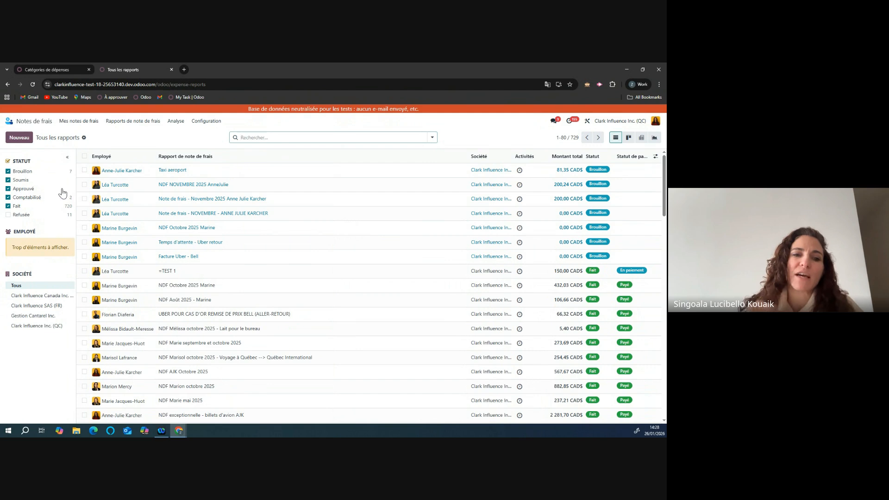
{"action": "left_click", "coordinate": [191, 172]}
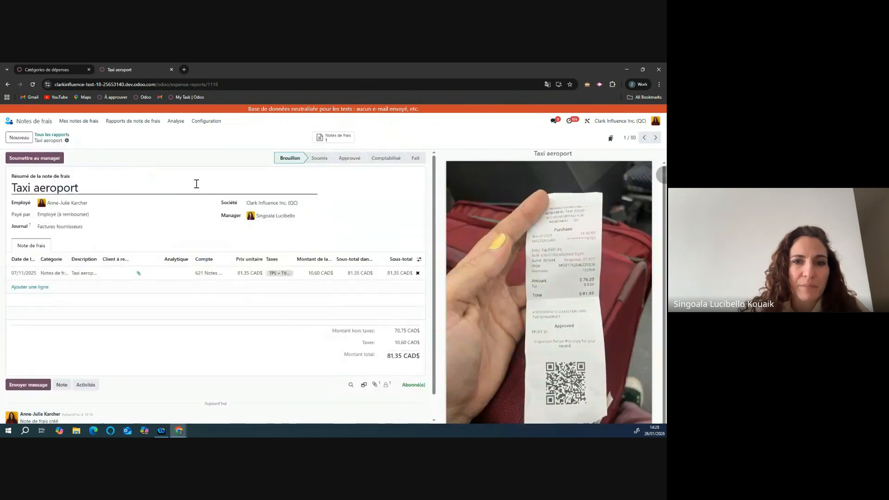
Submit the Taxi aeroport report to the manager and approve it, and reset it to draft.
{"action": "left_click", "coordinate": [28, 159]}
{"action": "left_click", "coordinate": [27, 161]}
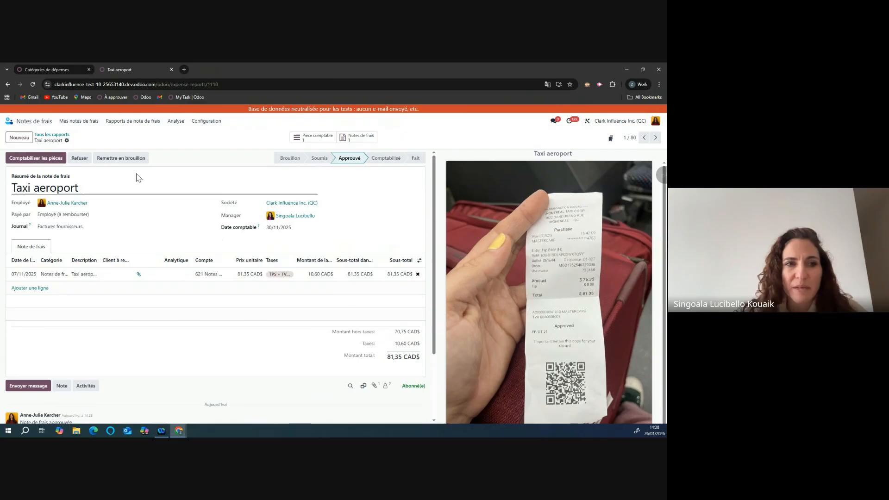
{"action": "left_click", "coordinate": [130, 159]}
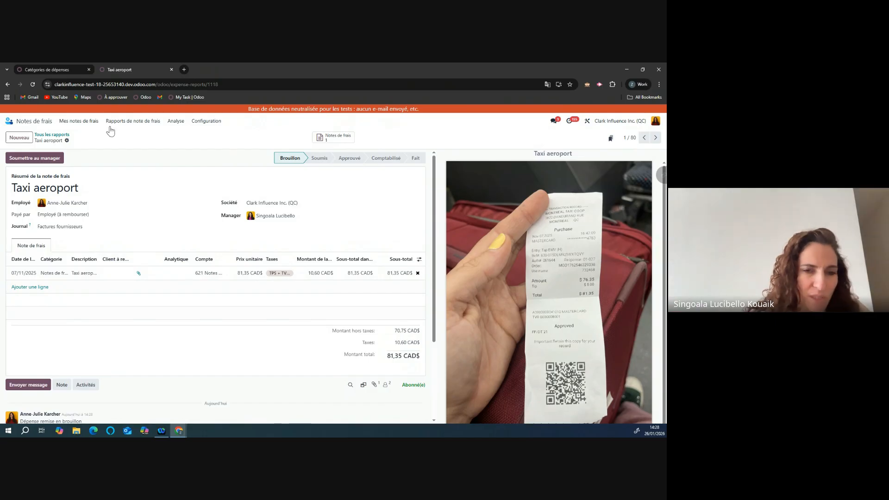
Submit, approve and post the Taxi aeroport report, and reset the posted report to draft.
{"action": "left_click", "coordinate": [52, 160]}
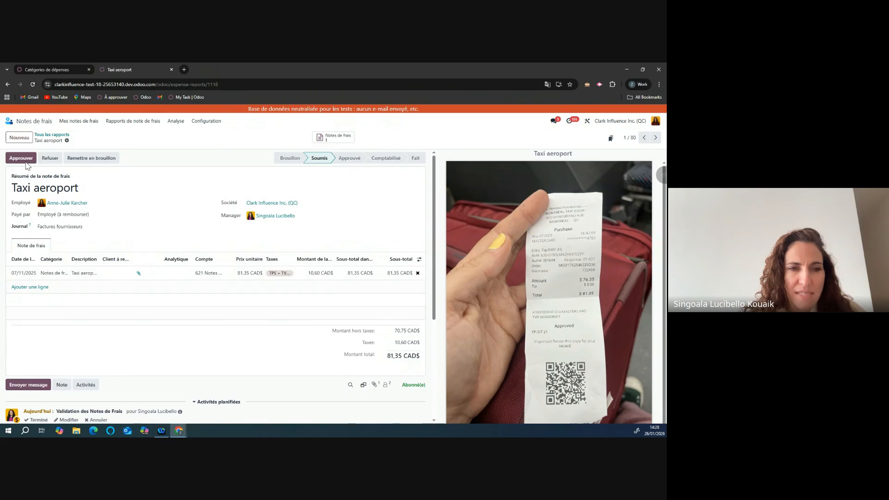
{"action": "left_click", "coordinate": [21, 159]}
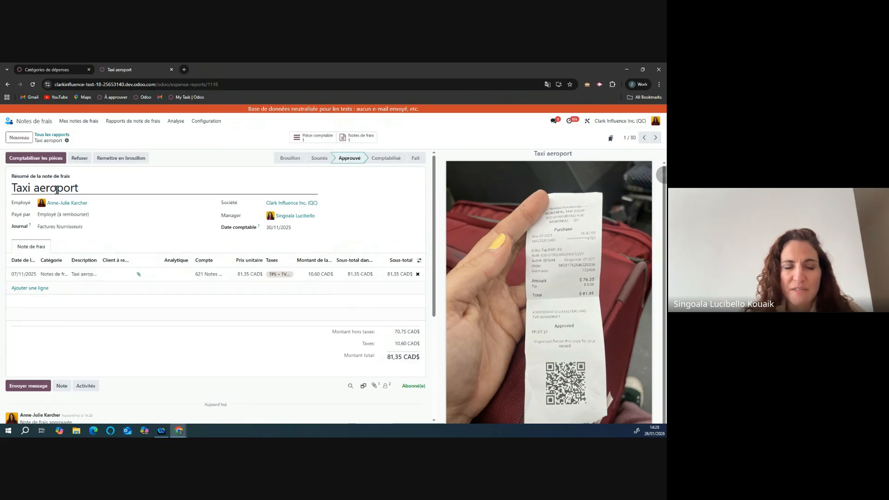
{"action": "left_click", "coordinate": [41, 159]}
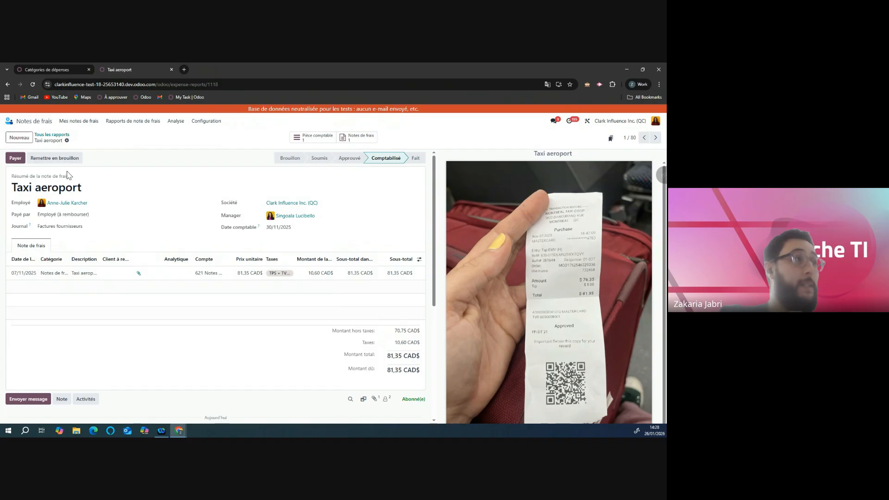
{"action": "left_click", "coordinate": [54, 159]}
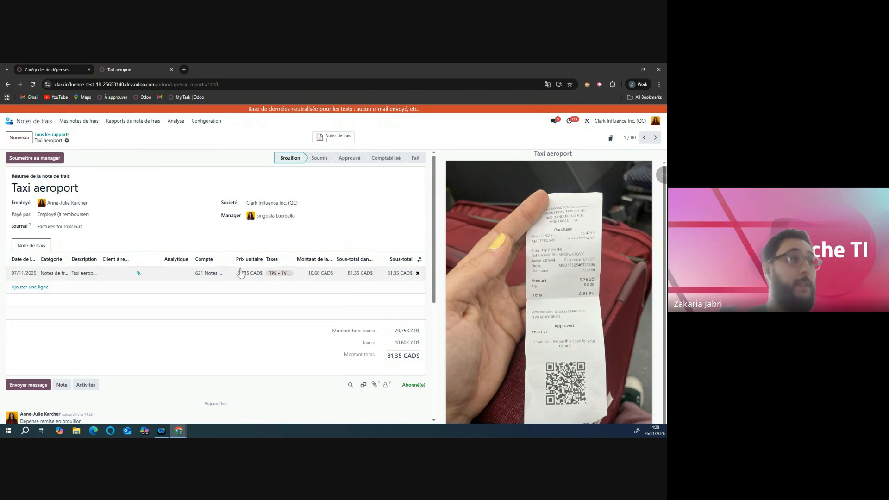
Take the Taxi aeroport report through submission, approval and posting, and pay it from the BNC compte chèque MTL journal.
{"action": "left_click", "coordinate": [35, 158]}
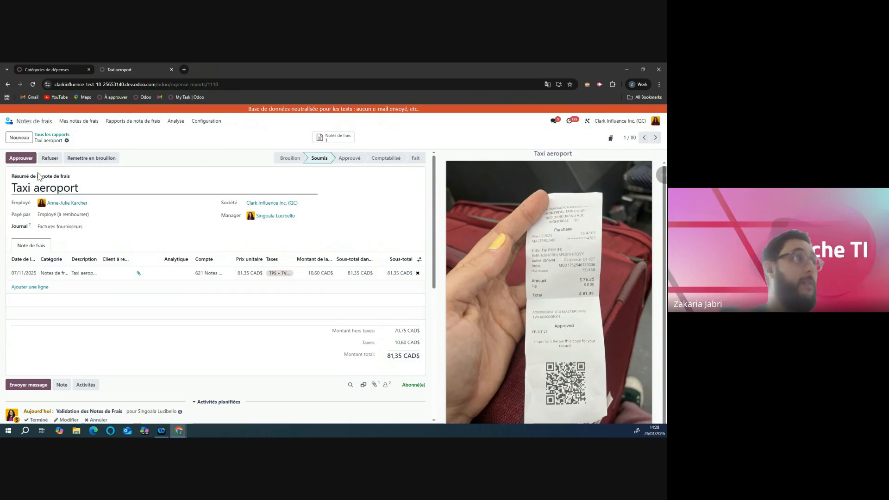
{"action": "left_click", "coordinate": [32, 160]}
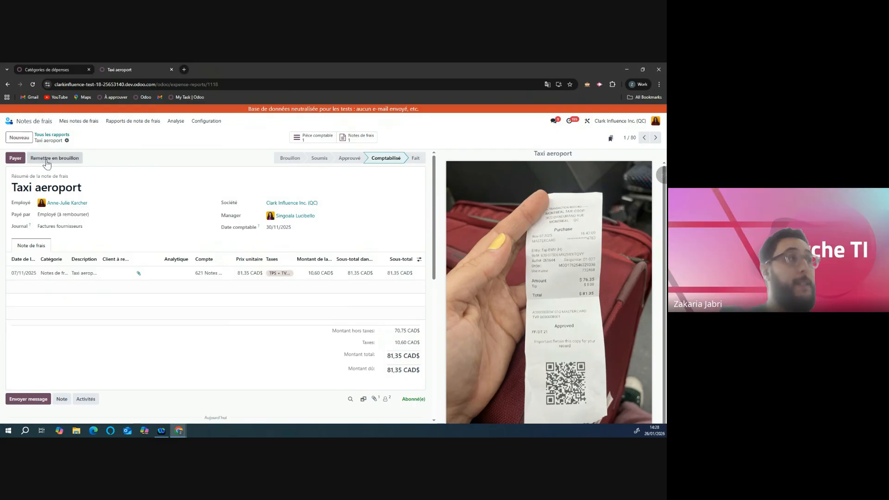
{"action": "left_click", "coordinate": [15, 158]}
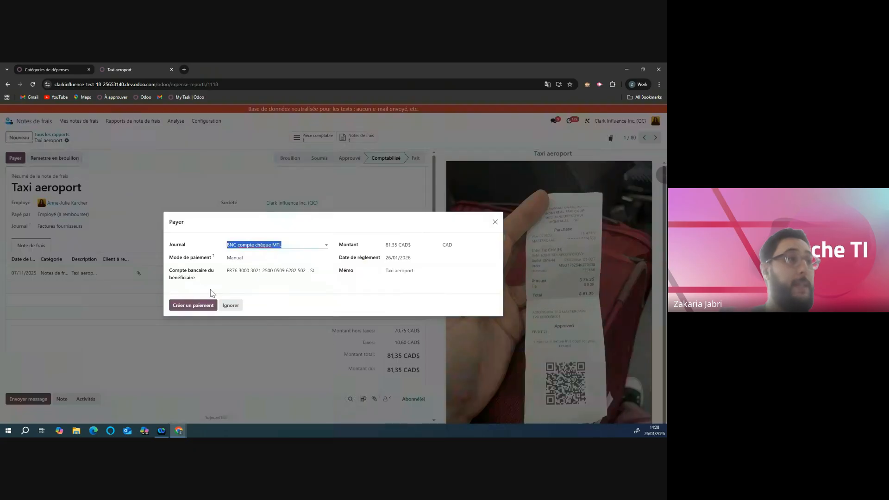
{"action": "left_click", "coordinate": [202, 306]}
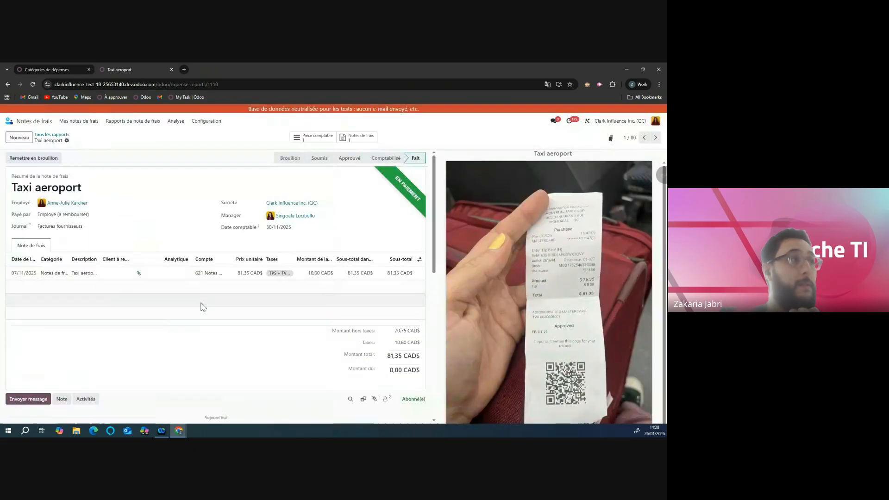